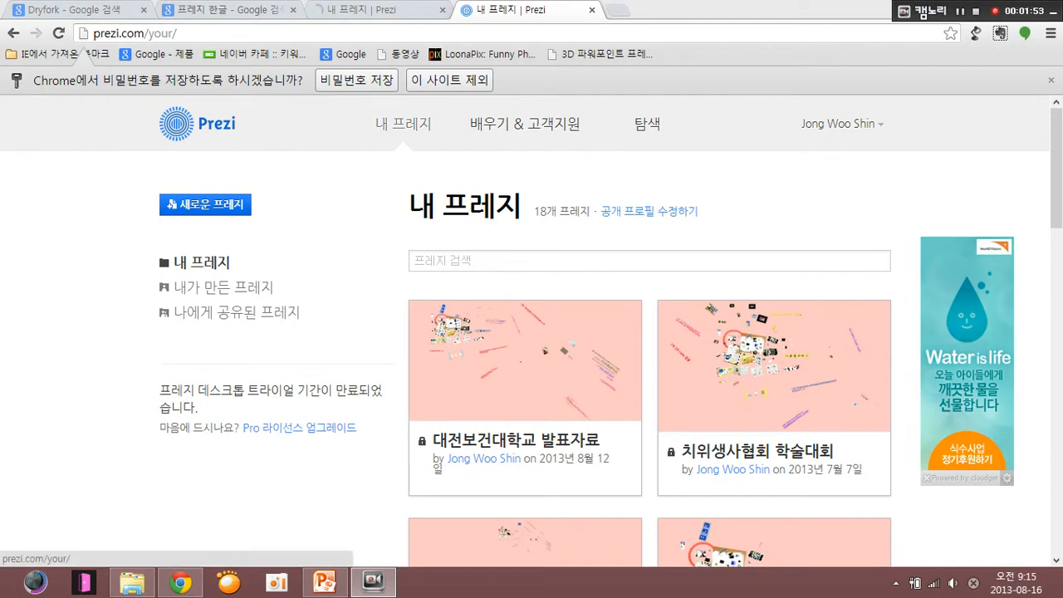
# - Look through the presentations listed under 내 프레지
pyautogui.click(403, 124)
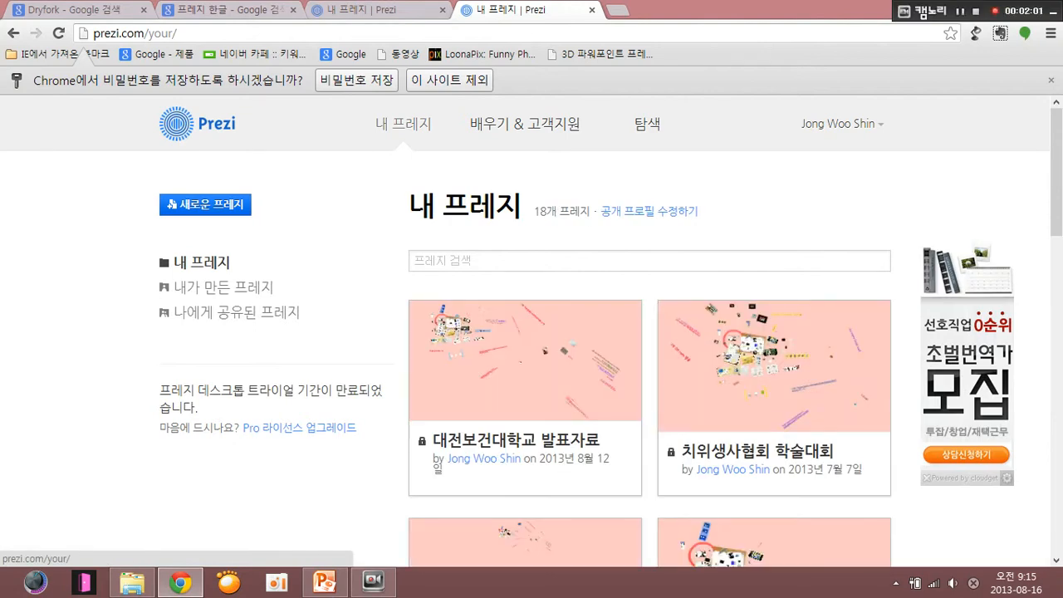
pyautogui.moveTo(468, 326)
pyautogui.scroll(-2, 468, 325)
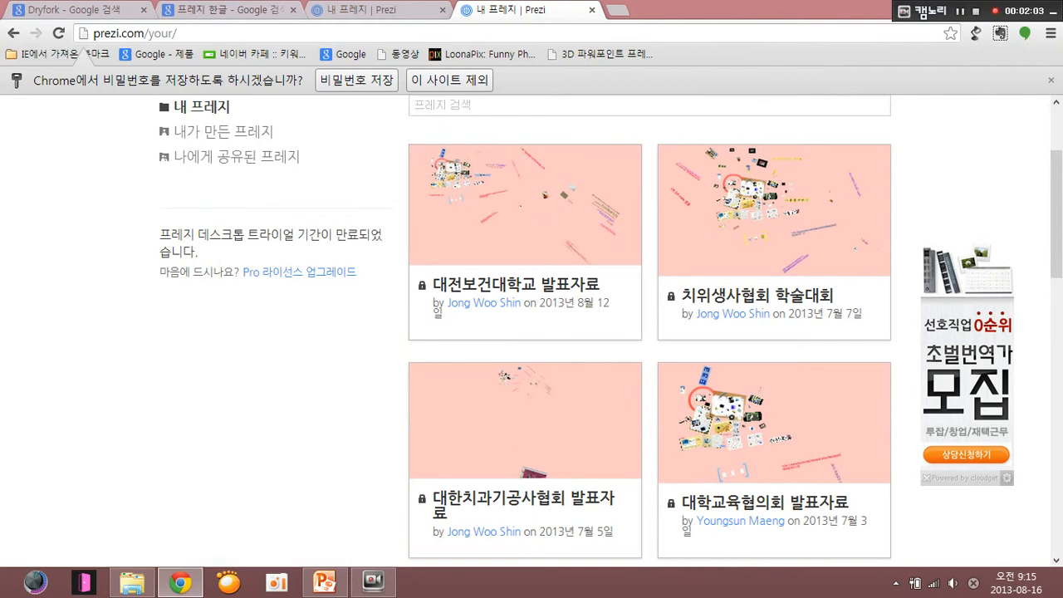
pyautogui.scroll(2, 467, 326)
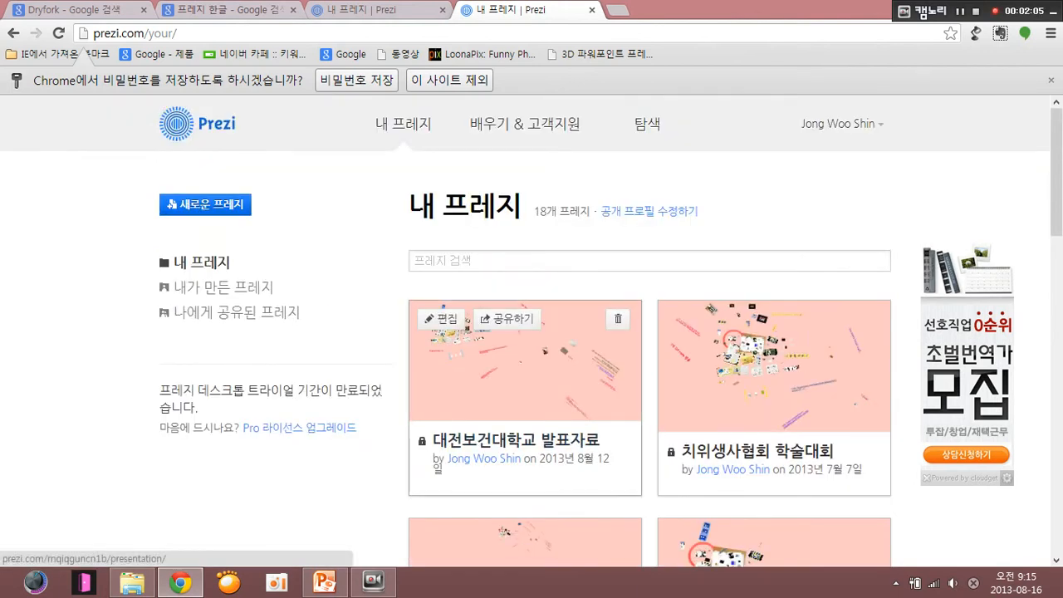
pyautogui.scroll(-2, 468, 326)
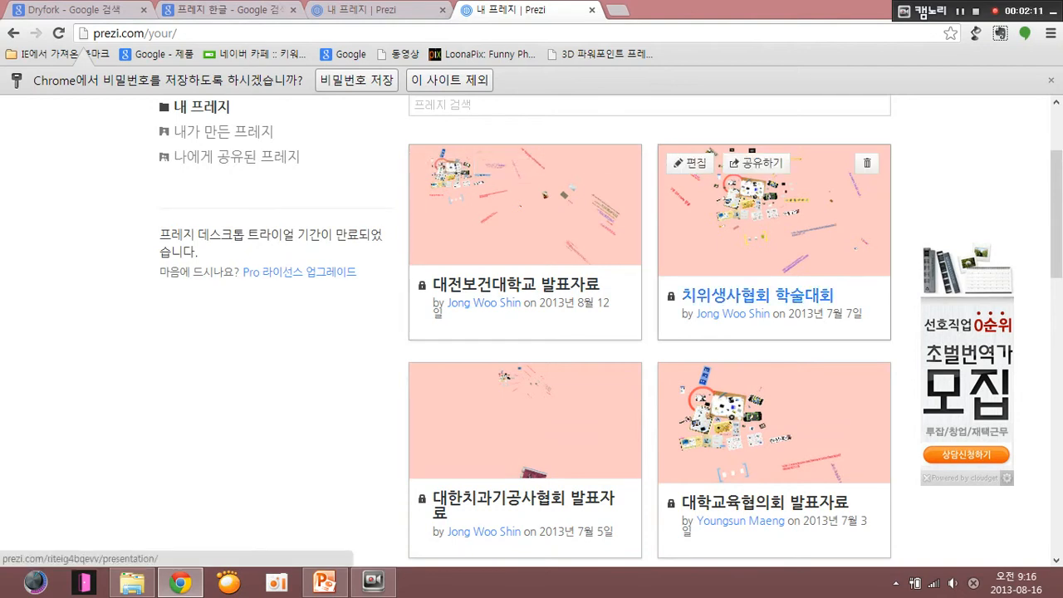
pyautogui.scroll(-1, 747, 315)
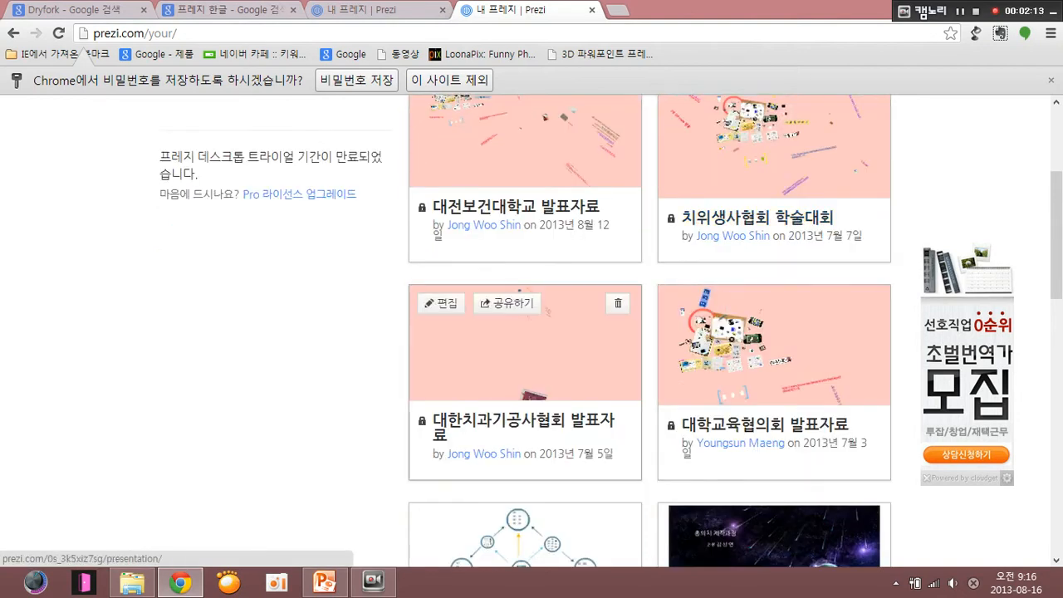
pyautogui.scroll(-1, 772, 391)
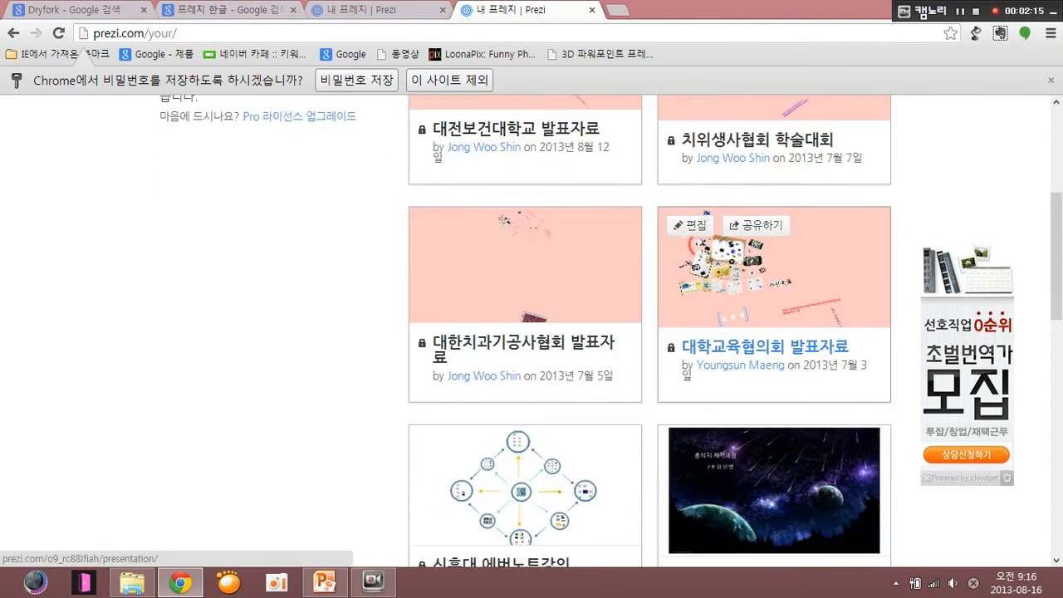
pyautogui.scroll(-2, 772, 465)
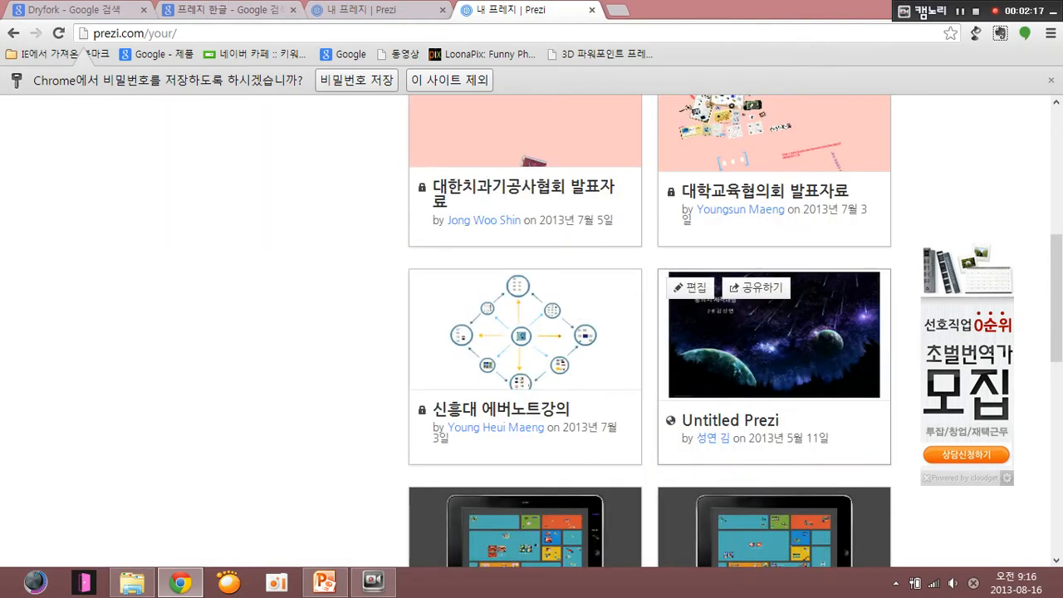
pyautogui.scroll(4, 772, 465)
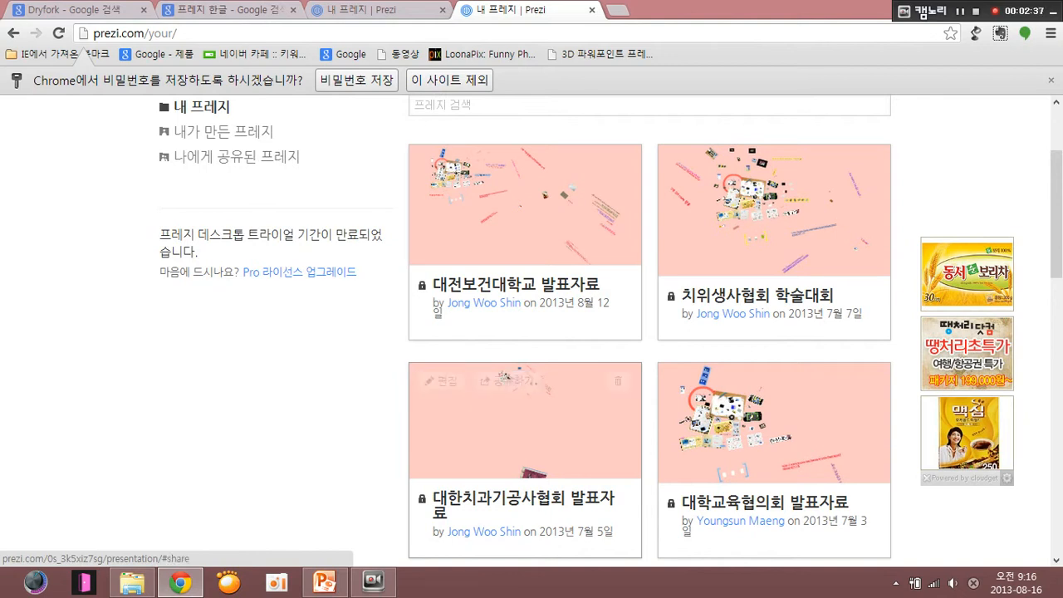
pyautogui.scroll(2, 532, 332)
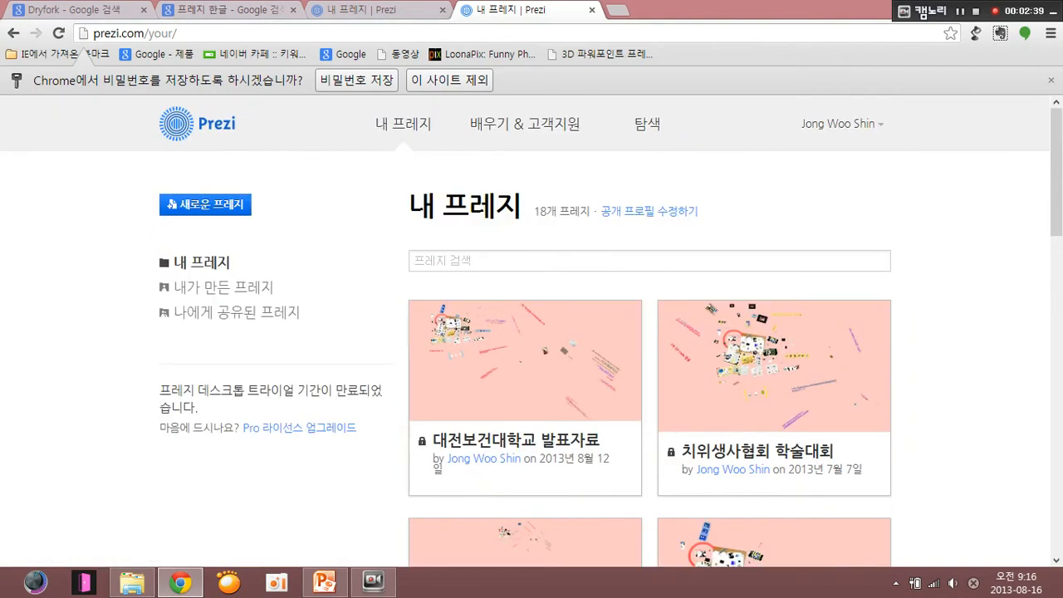
# - Create a new blank prezi and delete its default circular title frame from the canvas
pyautogui.click(205, 205)
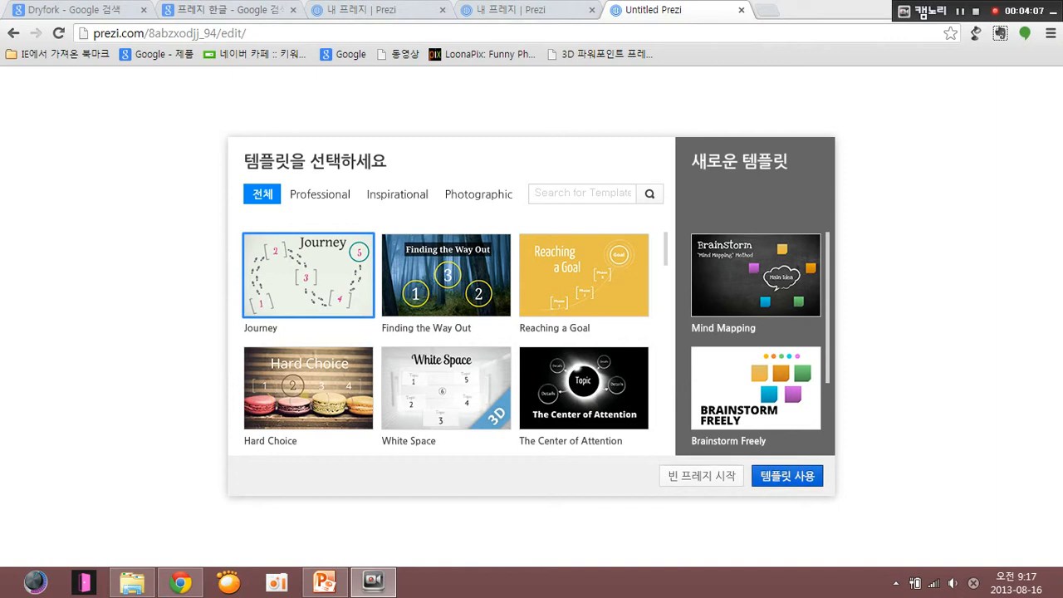
pyautogui.click(661, 475)
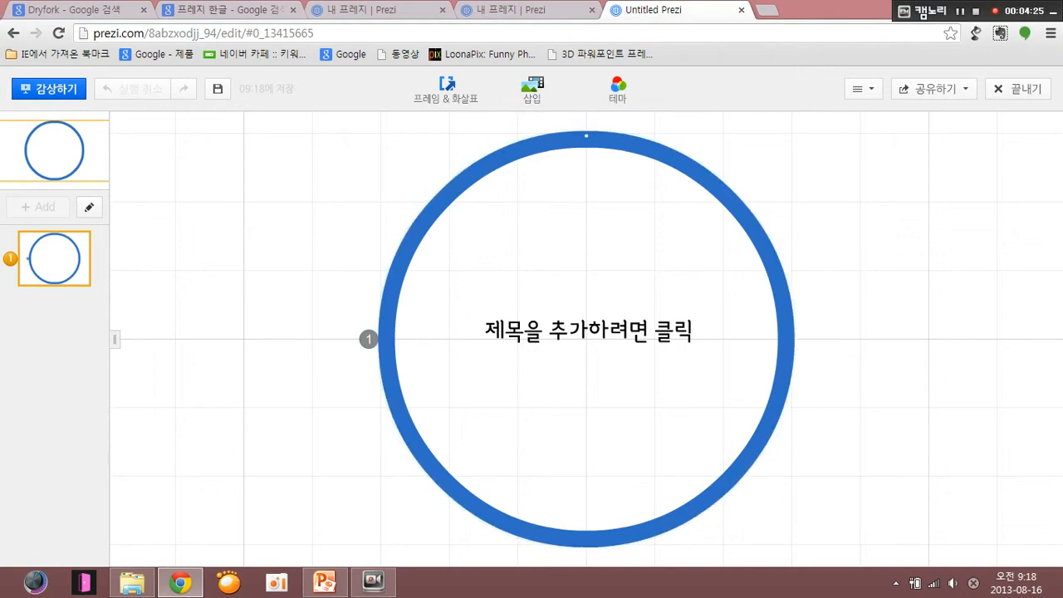
pyautogui.rightClick(450, 180)
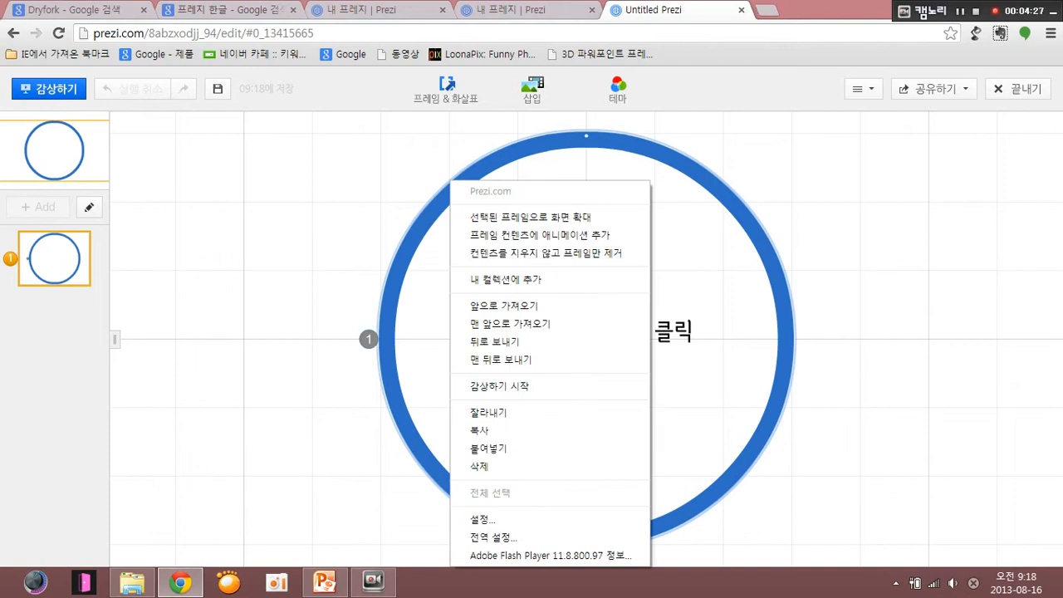
pyautogui.rightClick(418, 180)
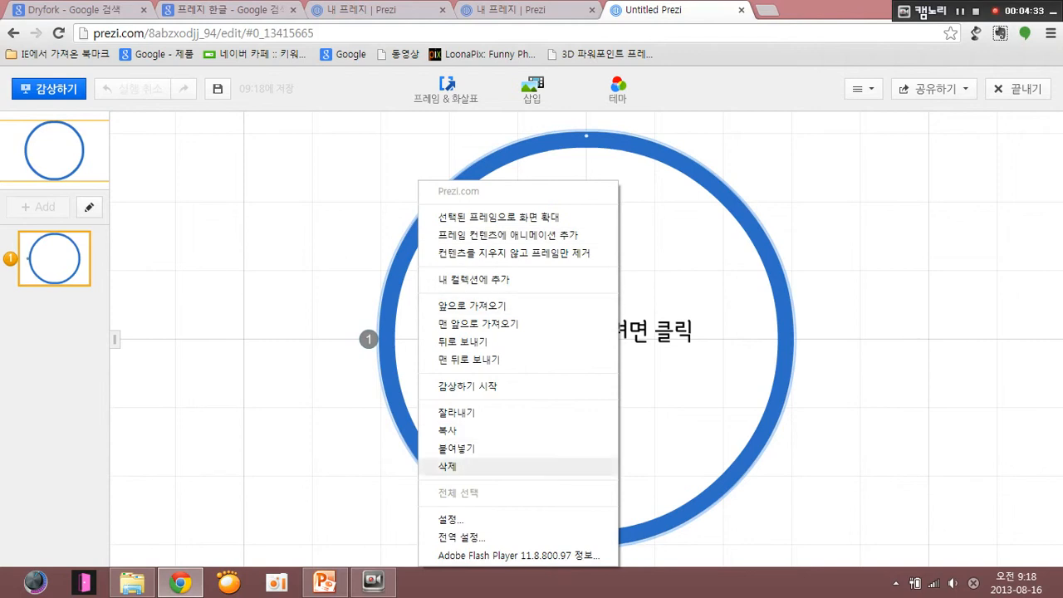
pyautogui.click(449, 466)
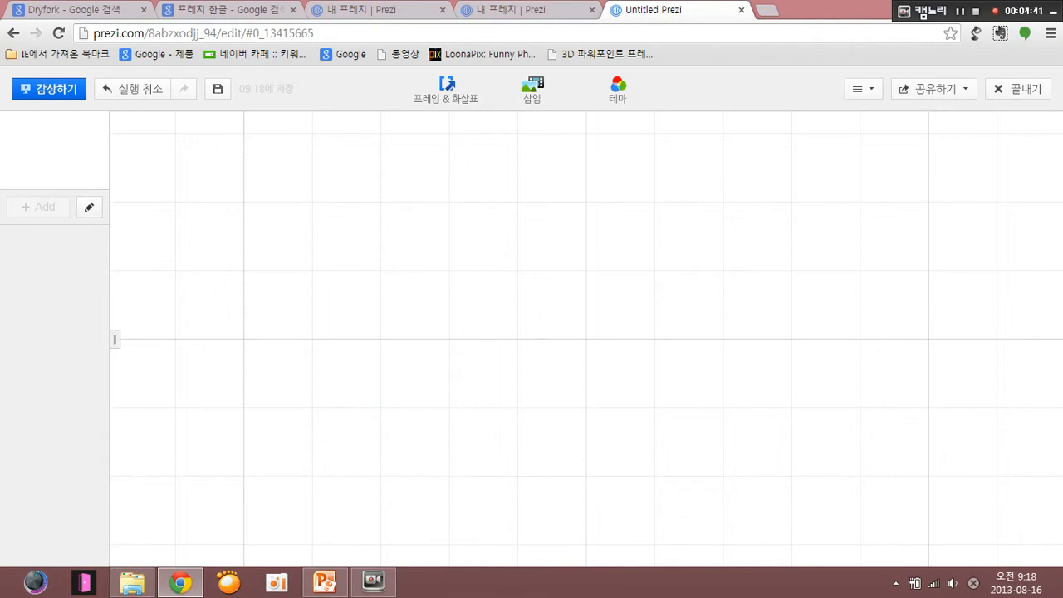
pyautogui.scroll(5, 575, 308)
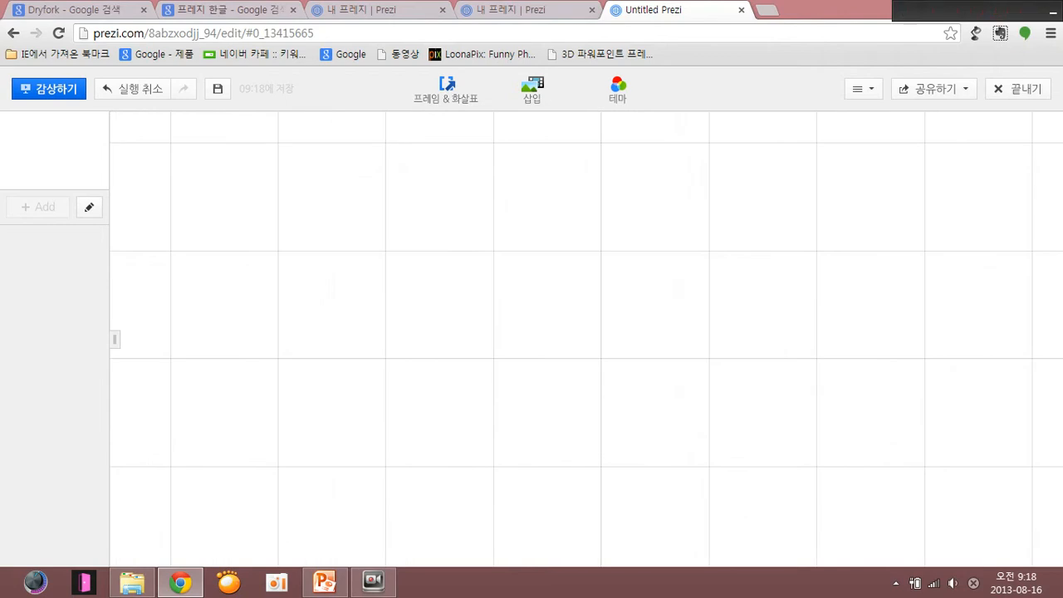
pyautogui.scroll(3, 575, 308)
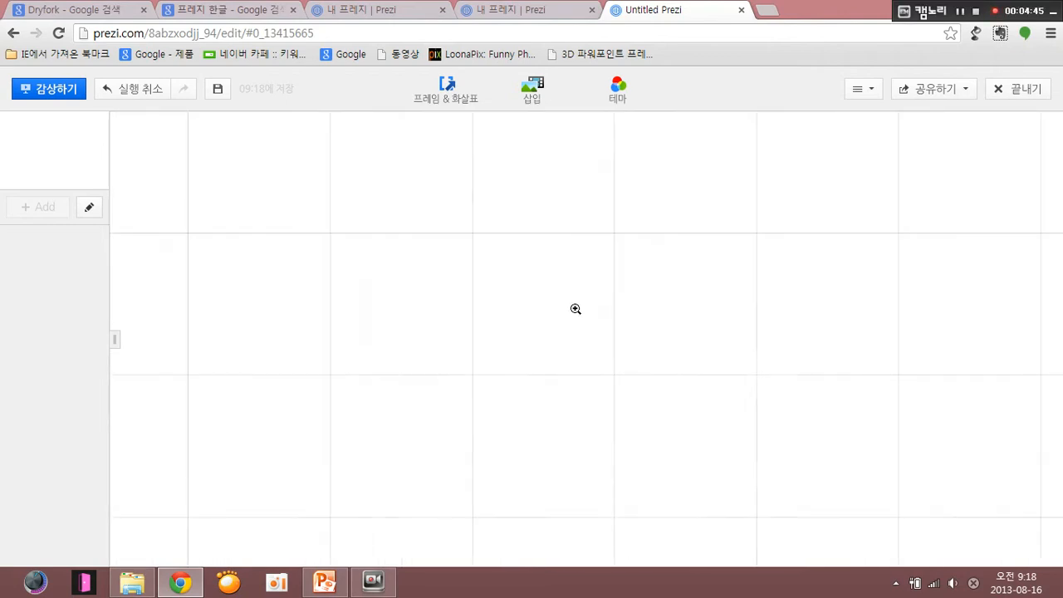
pyautogui.scroll(-3, 575, 309)
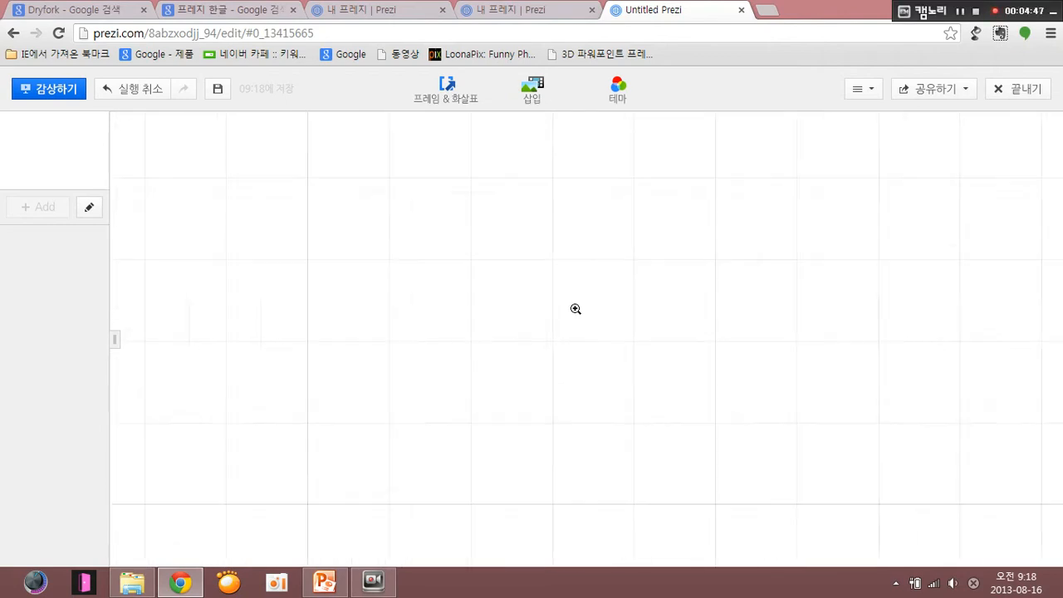
pyautogui.scroll(4, 575, 309)
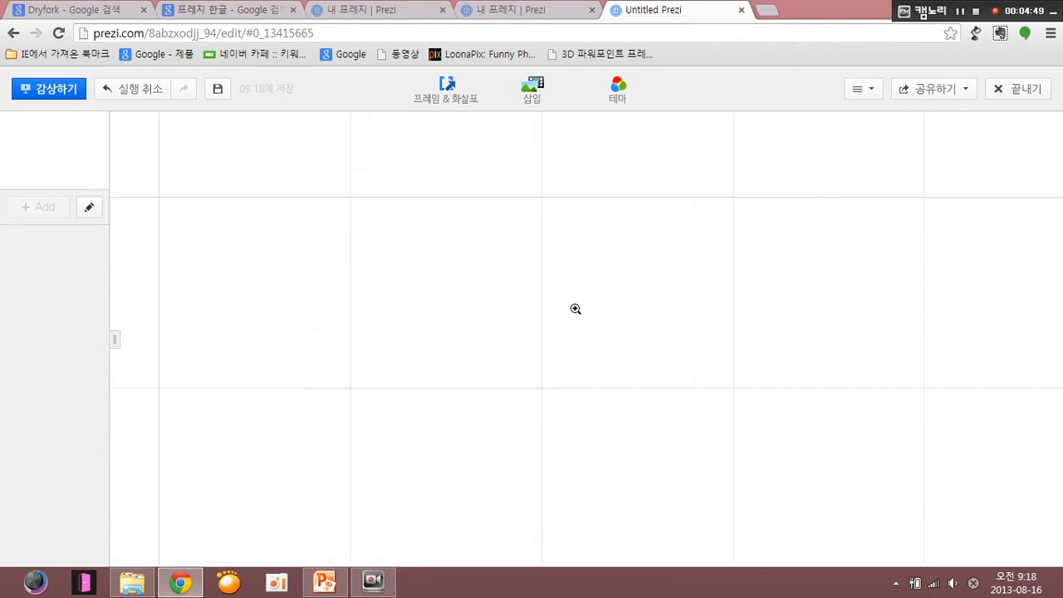
pyautogui.scroll(-3, 575, 309)
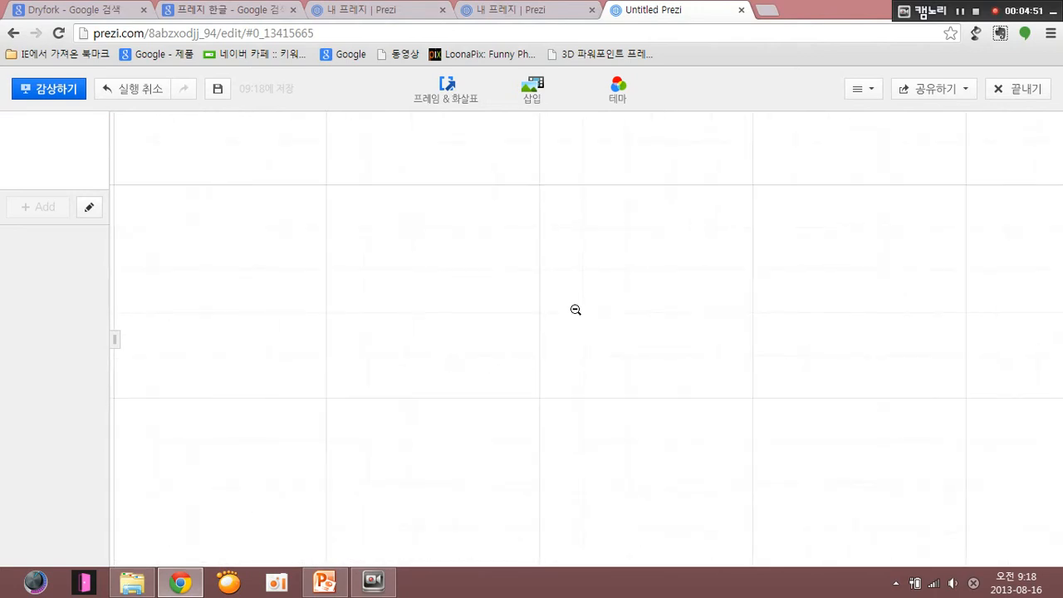
pyautogui.scroll(-2, 576, 309)
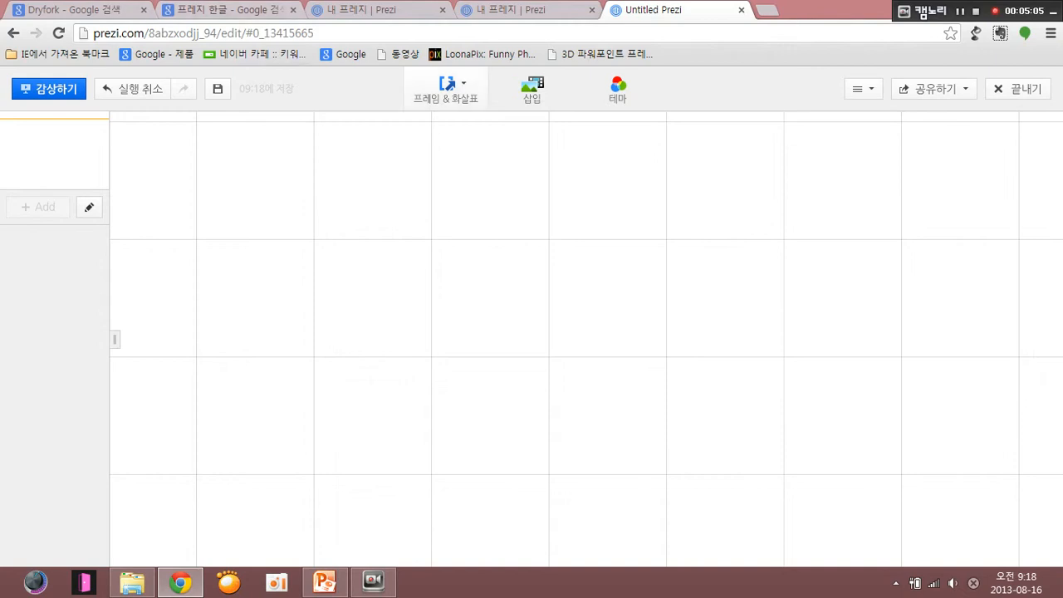
# - Search Google Images for 대전보건대 and insert the shield logo with the college name beneath it onto the canvas
pyautogui.click(531, 89)
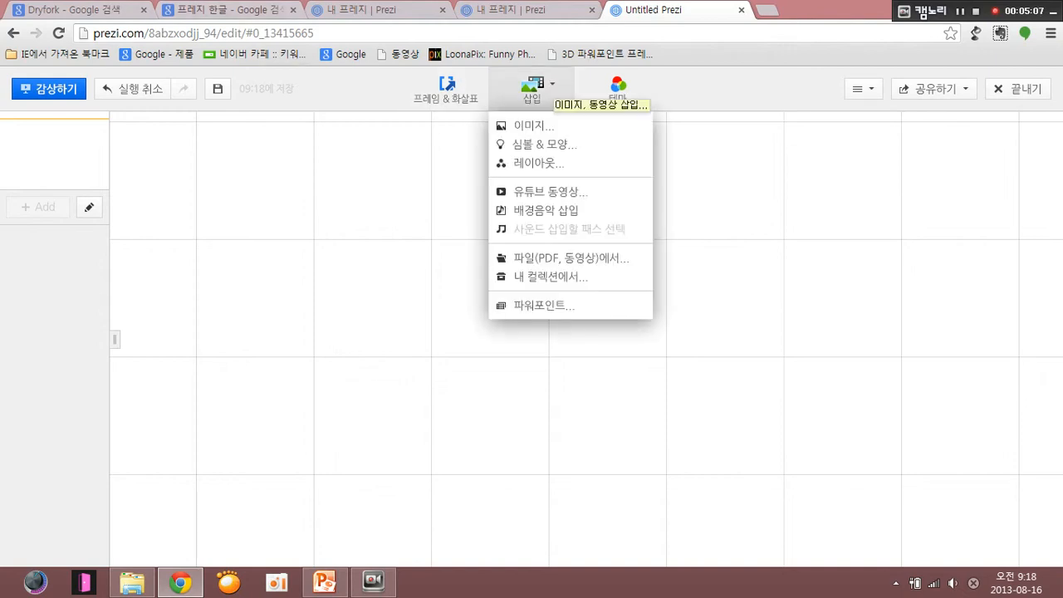
pyautogui.click(533, 126)
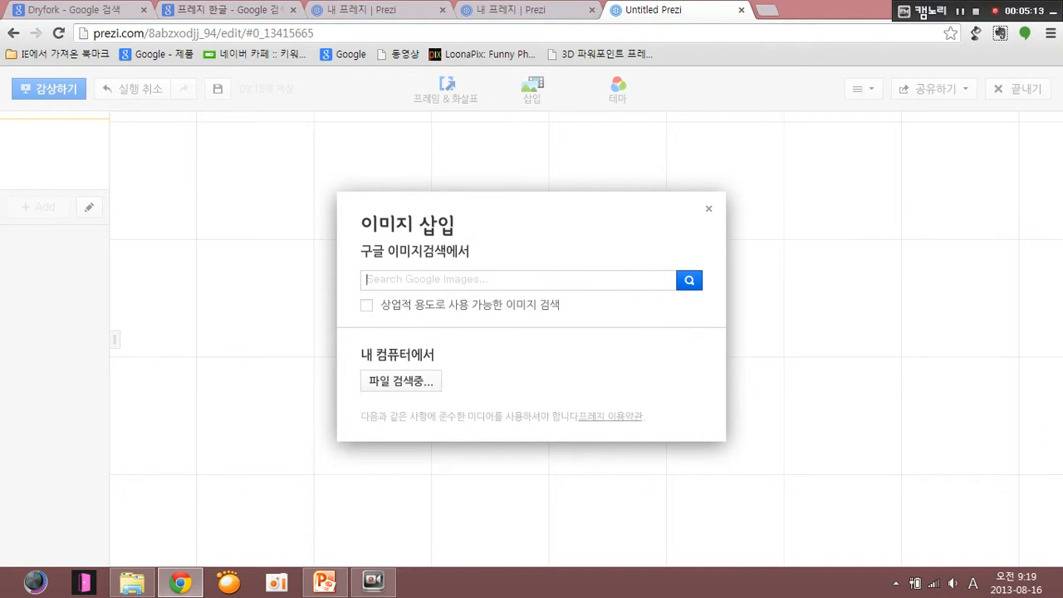
pyautogui.write('eowjs')
pyautogui.press('BackSpace')
pyautogui.press('BackSpace')
pyautogui.press('BackSpace')
pyautogui.press('BackSpace')
pyautogui.press('BackSpace')
pyautogui.press('Hangul')
pyautogui.write('대전보건대ㅔ')
pyautogui.press('BackSpace')
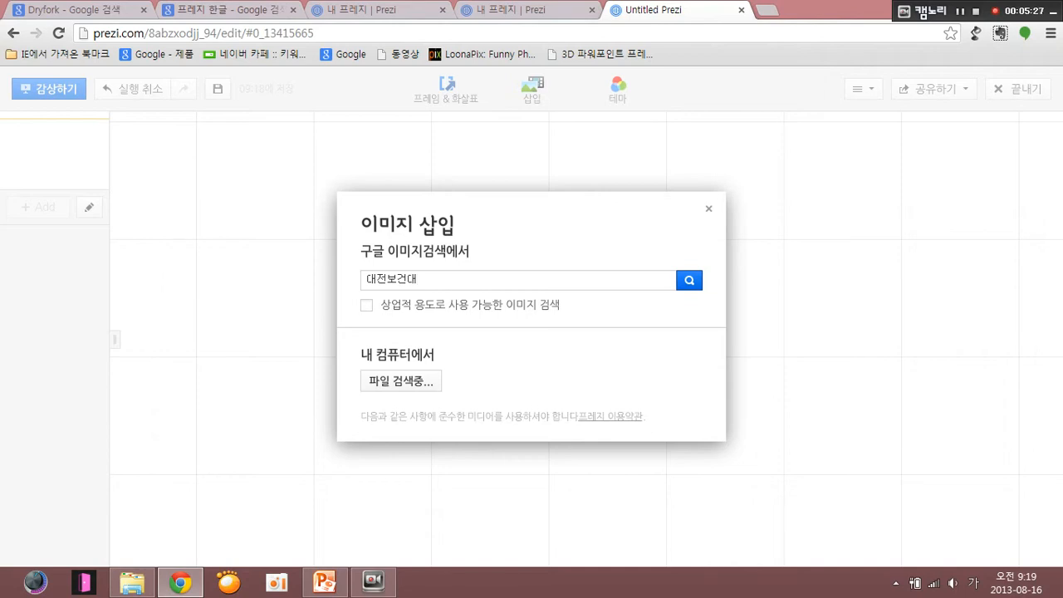
pyautogui.click(689, 280)
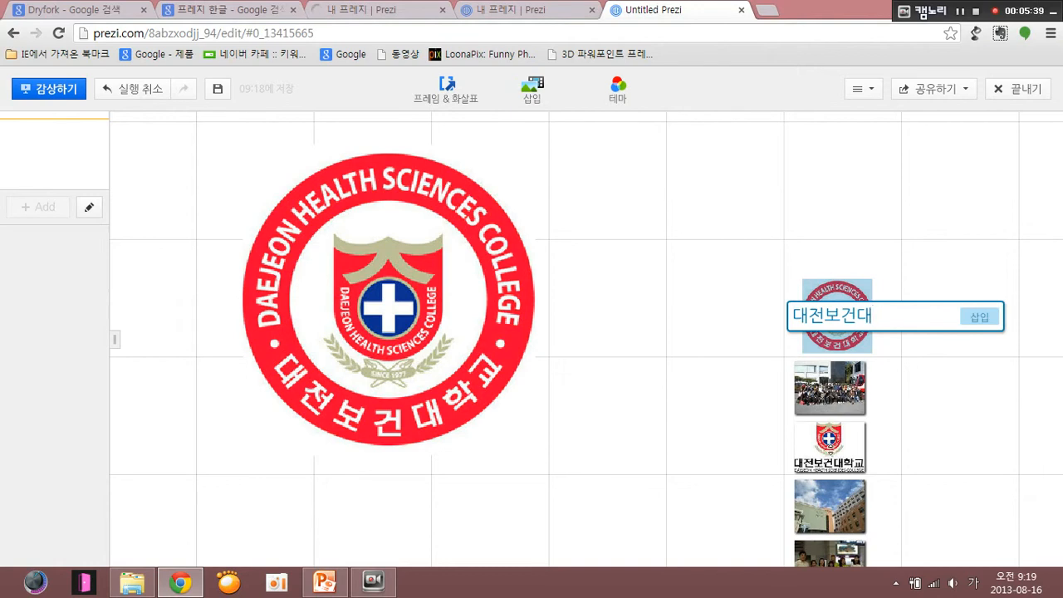
pyautogui.click(830, 448)
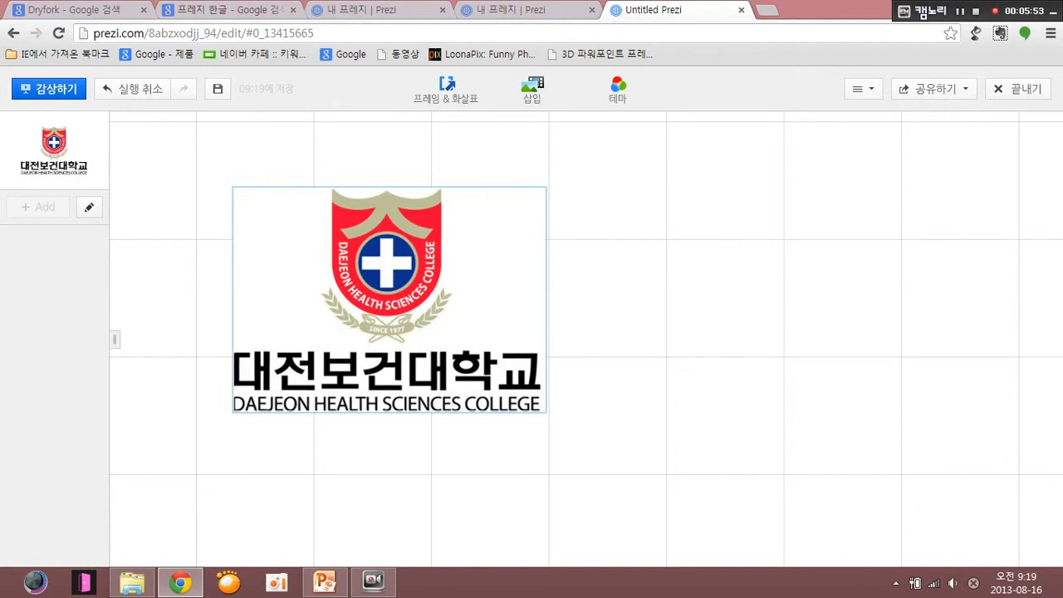
# - Try enlarging the inserted logo and shrinking it again on the canvas
pyautogui.click(388, 299)
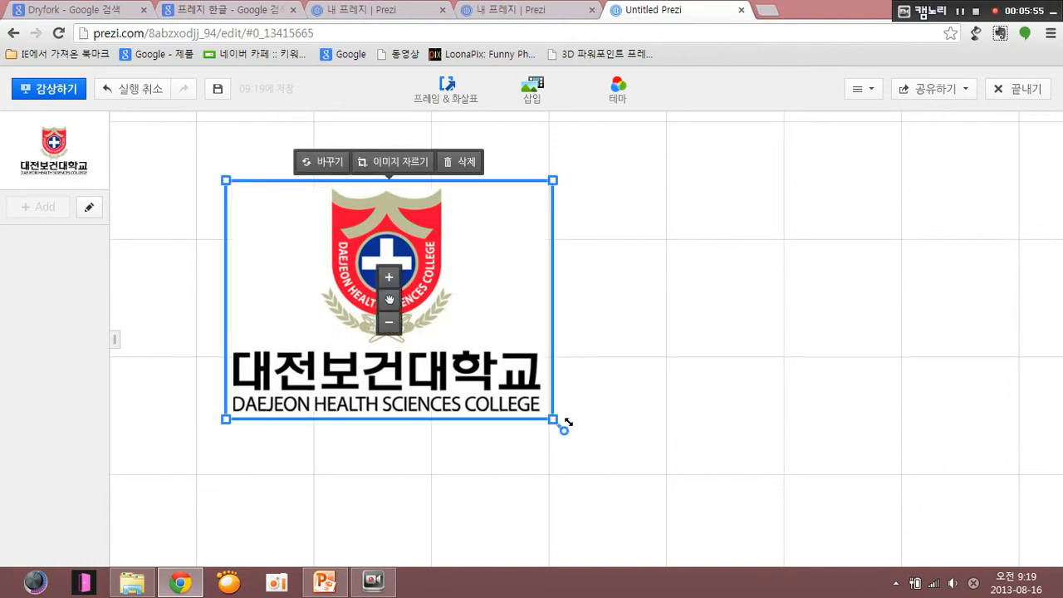
pyautogui.click(619, 357)
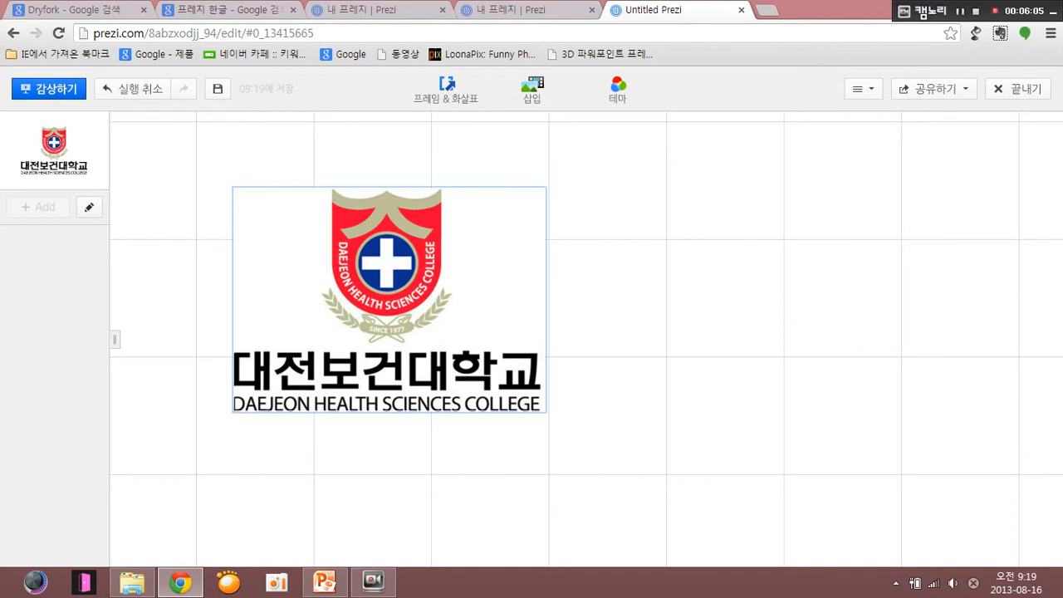
pyautogui.rightClick(389, 164)
pyautogui.click(365, 259)
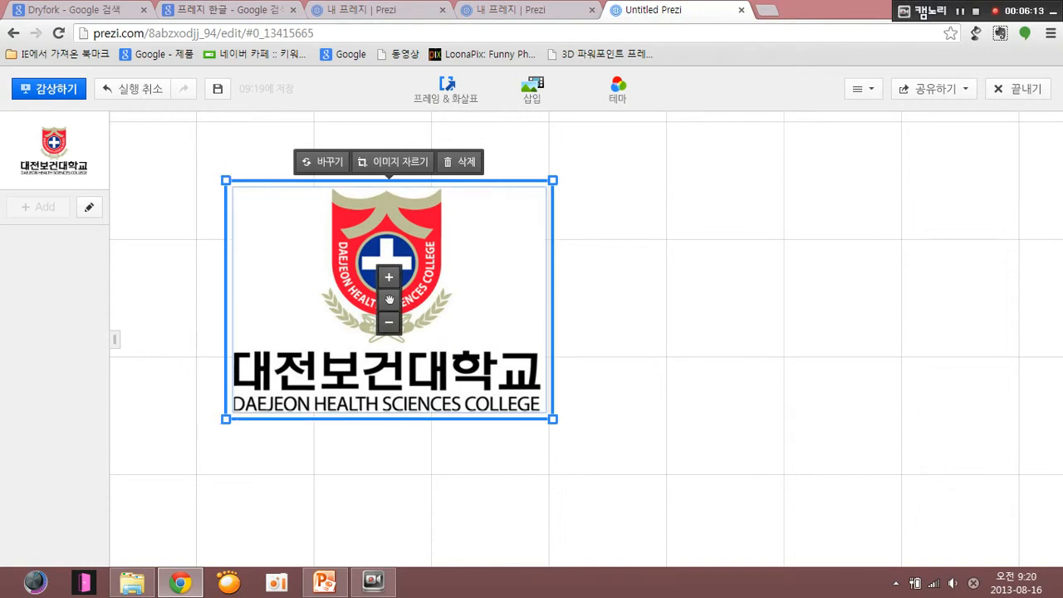
pyautogui.click(389, 276)
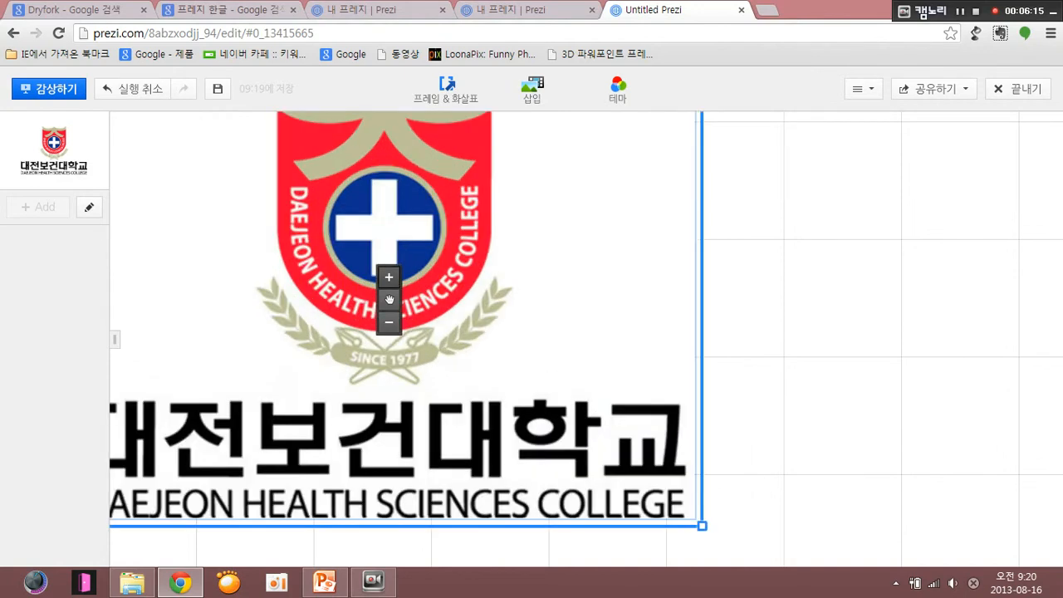
pyautogui.click(388, 322)
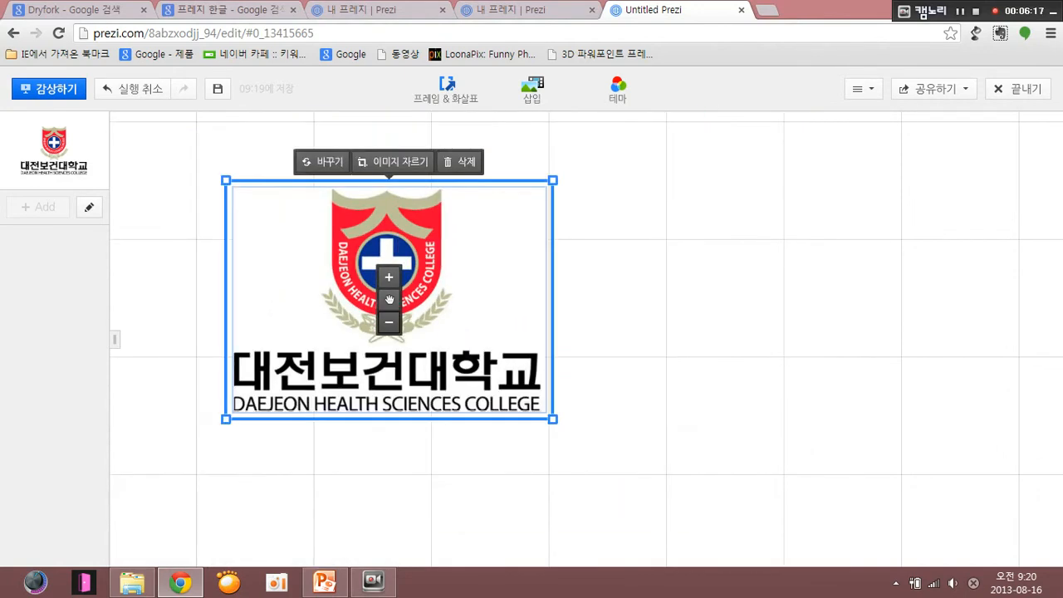
pyautogui.click(388, 277)
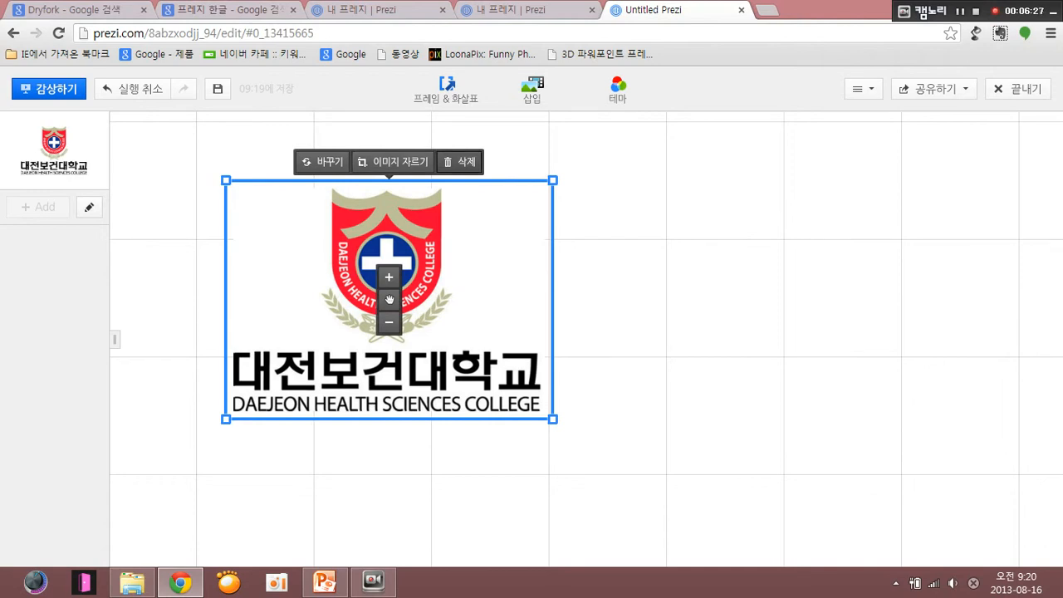
# - Crop the logo image to the shield emblem and laurel, cutting off the college name and the empty side margins
pyautogui.click(393, 161)
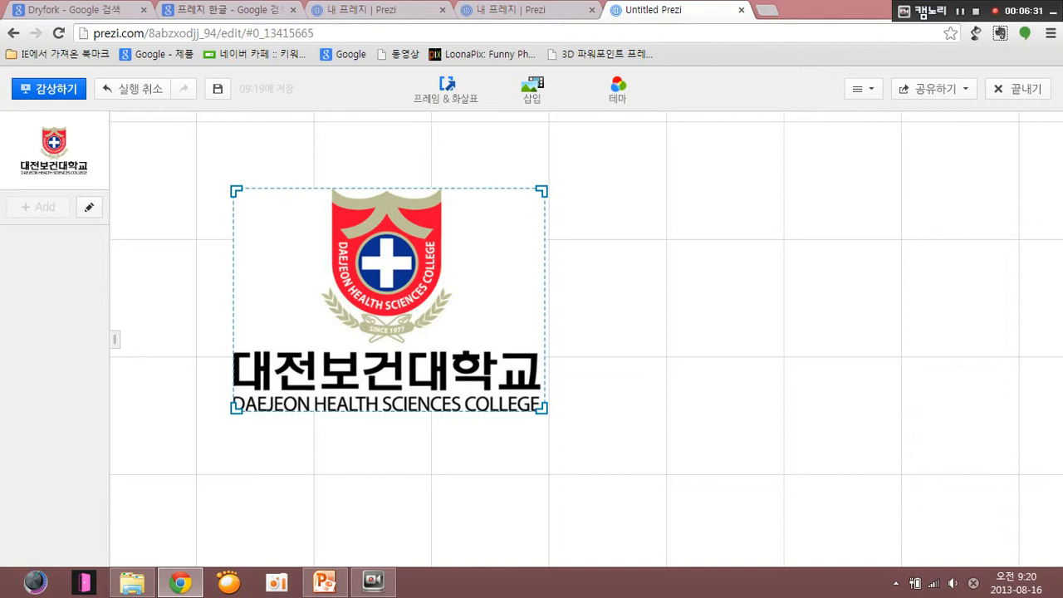
pyautogui.moveTo(541, 408); pyautogui.dragTo(459, 342)
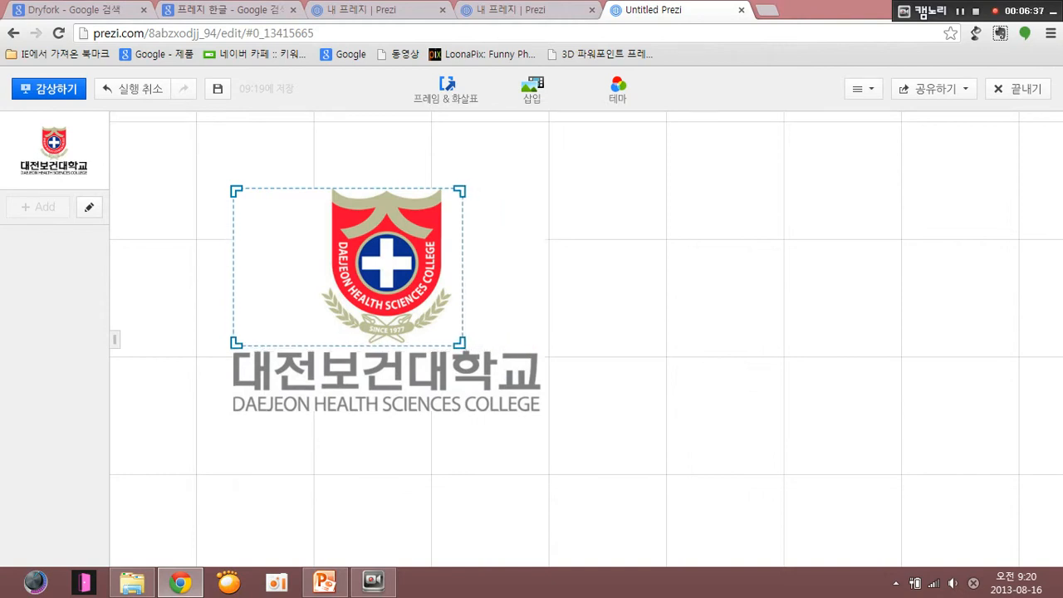
pyautogui.moveTo(236, 342); pyautogui.dragTo(319, 341)
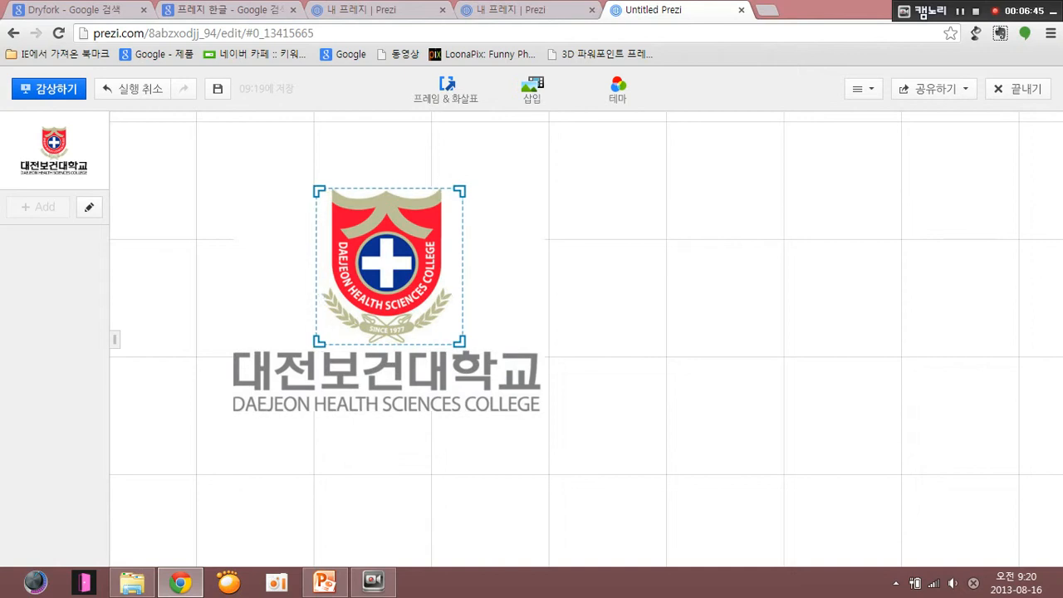
pyautogui.click(538, 286)
pyautogui.press('Escape')
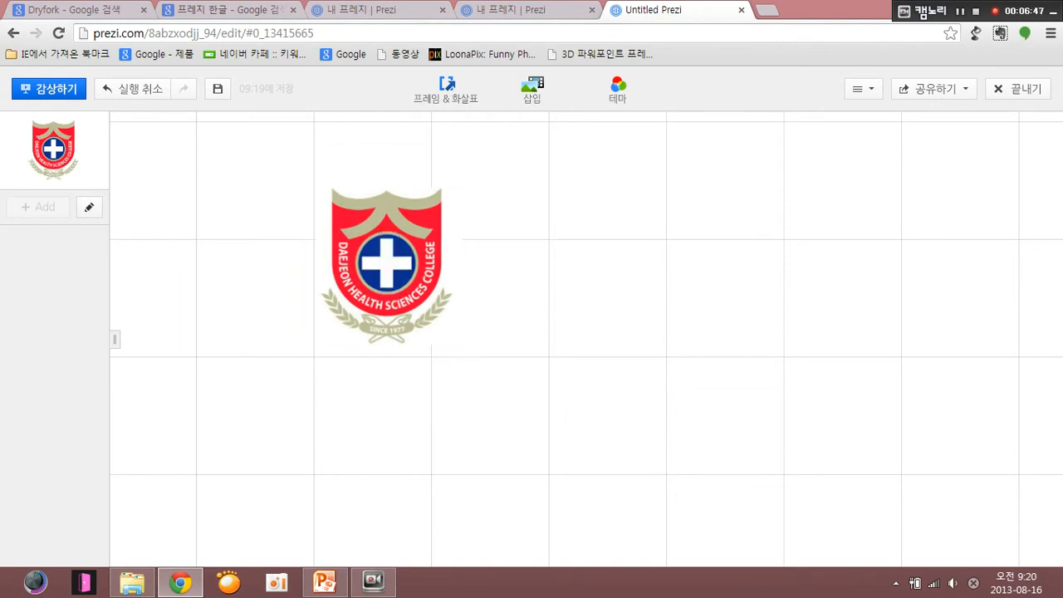
# - Try rotating the logo image upside down and turning it back upright on the canvas
pyautogui.click(389, 266)
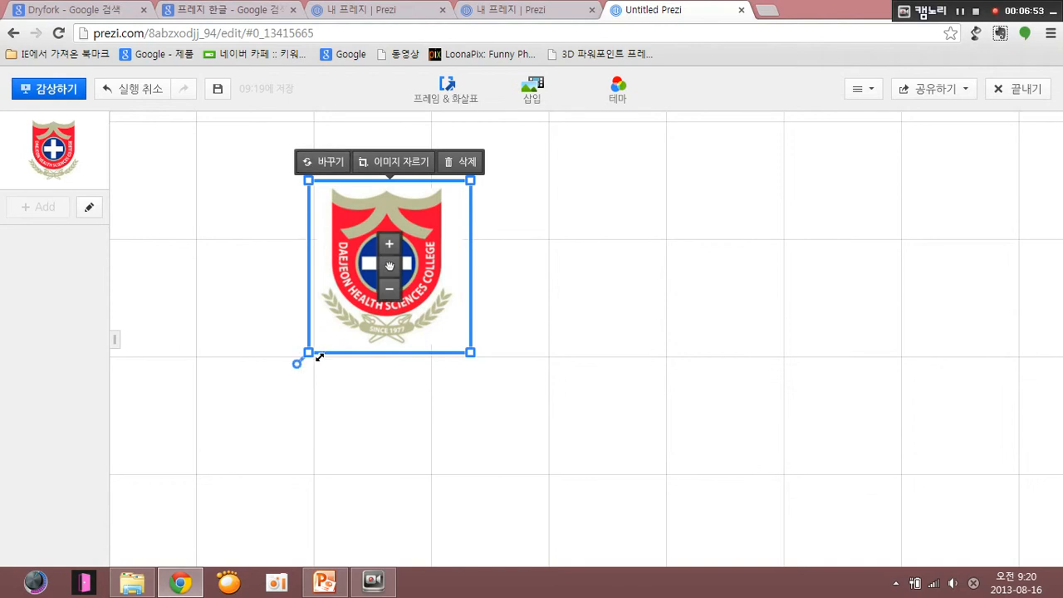
pyautogui.moveTo(310, 367); pyautogui.dragTo(487, 316)
pyautogui.moveTo(346, 214); pyautogui.dragTo(460, 203)
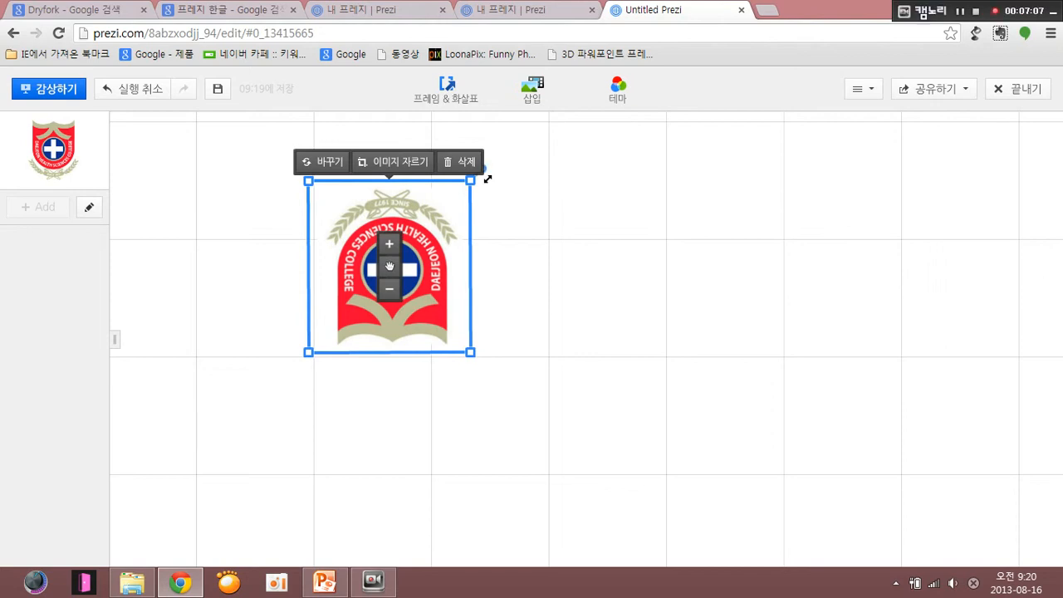
pyautogui.moveTo(492, 364); pyautogui.dragTo(349, 202)
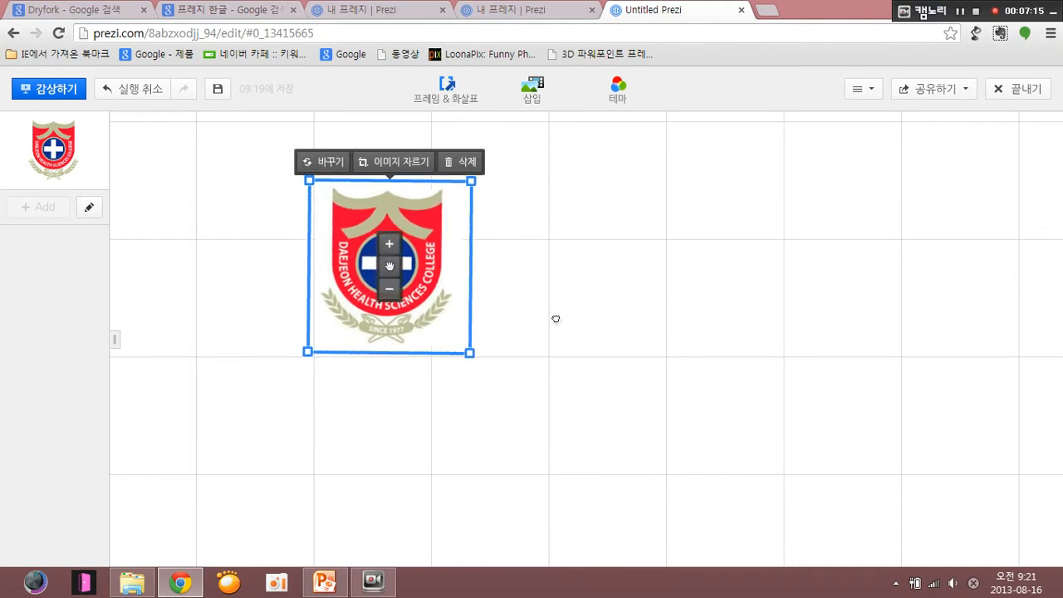
pyautogui.click(259, 193)
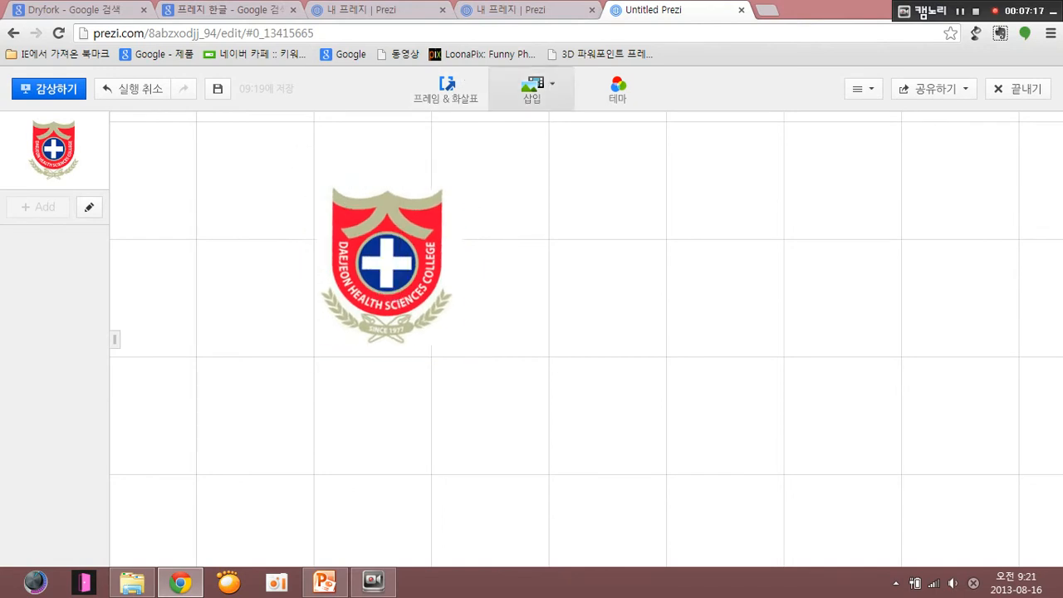
# - Insert the portrait photo in the round grey border from the computer onto the canvas
pyautogui.click(532, 89)
pyautogui.click(531, 125)
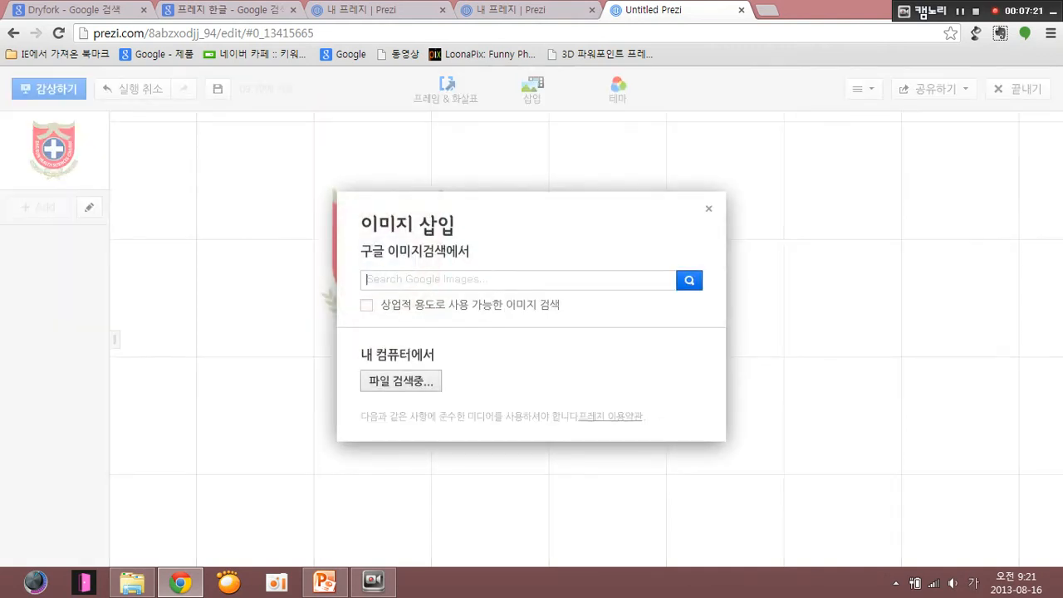
pyautogui.click(401, 380)
pyautogui.click(266, 124)
pyautogui.click(378, 349)
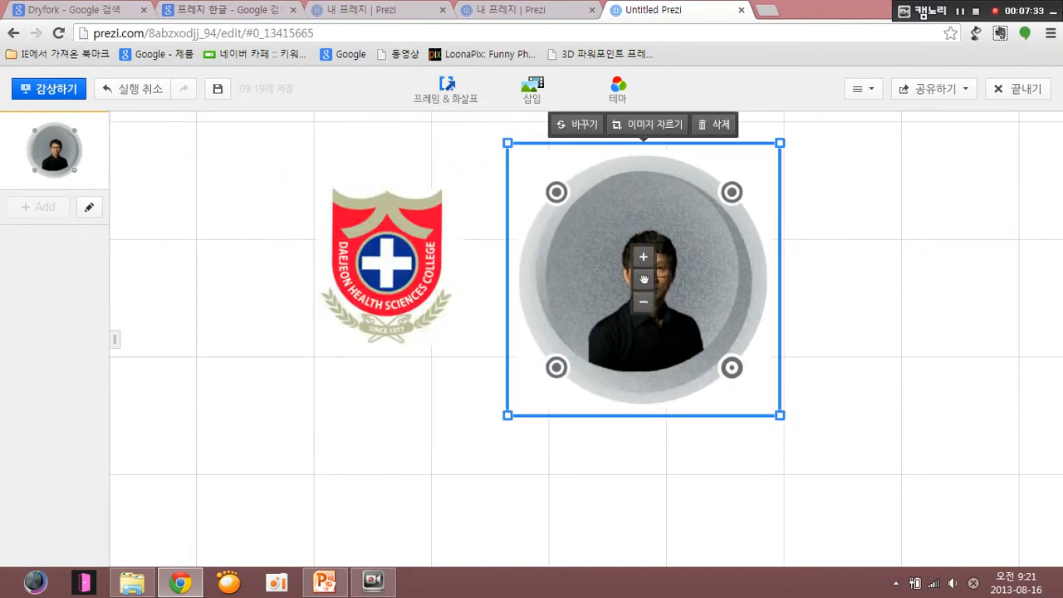
# - Crop the portrait to a rectangle inside its round border and place it beside the logo
pyautogui.click(647, 124)
pyautogui.moveTo(768, 404); pyautogui.dragTo(727, 338)
pyautogui.moveTo(726, 153); pyautogui.dragTo(720, 226)
pyautogui.moveTo(518, 337); pyautogui.dragTo(588, 338)
pyautogui.press('Return')
pyautogui.moveTo(654, 282); pyautogui.dragTo(563, 252)
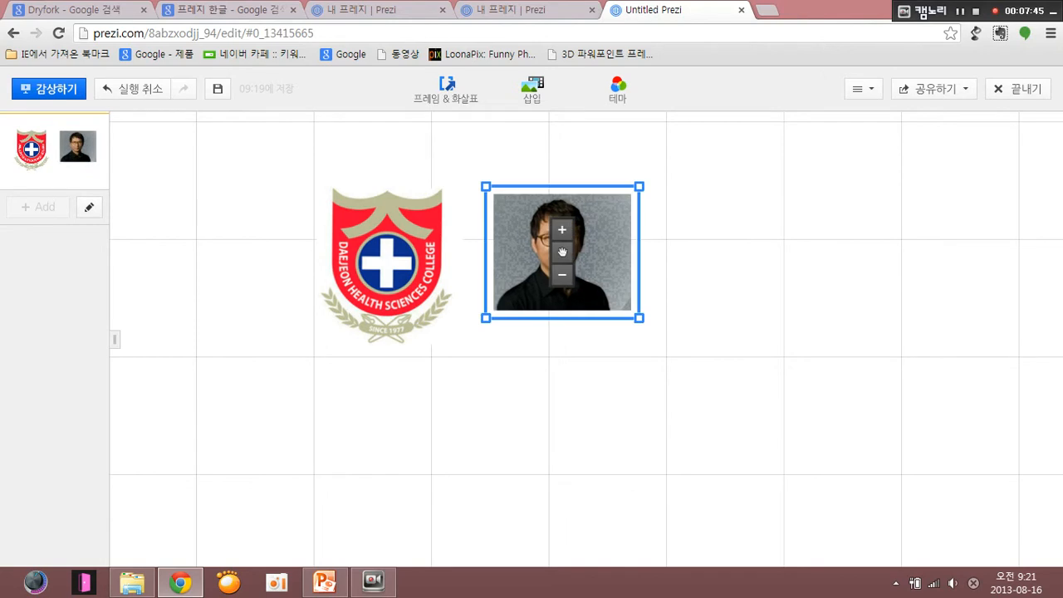
# - Try enlarging the portrait photo by one increment and shrinking it again
pyautogui.click(562, 230)
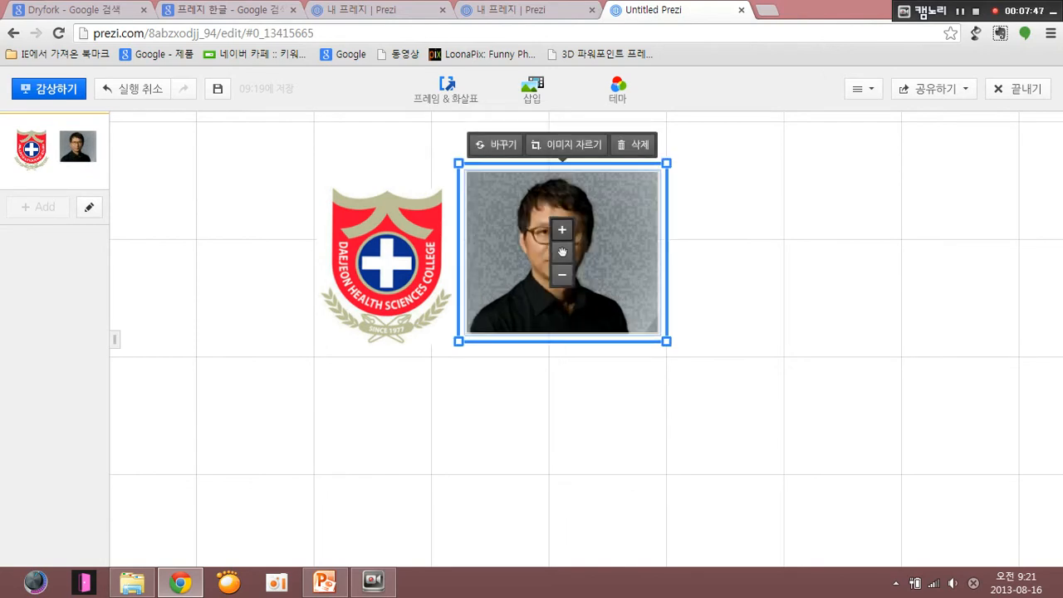
pyautogui.click(562, 274)
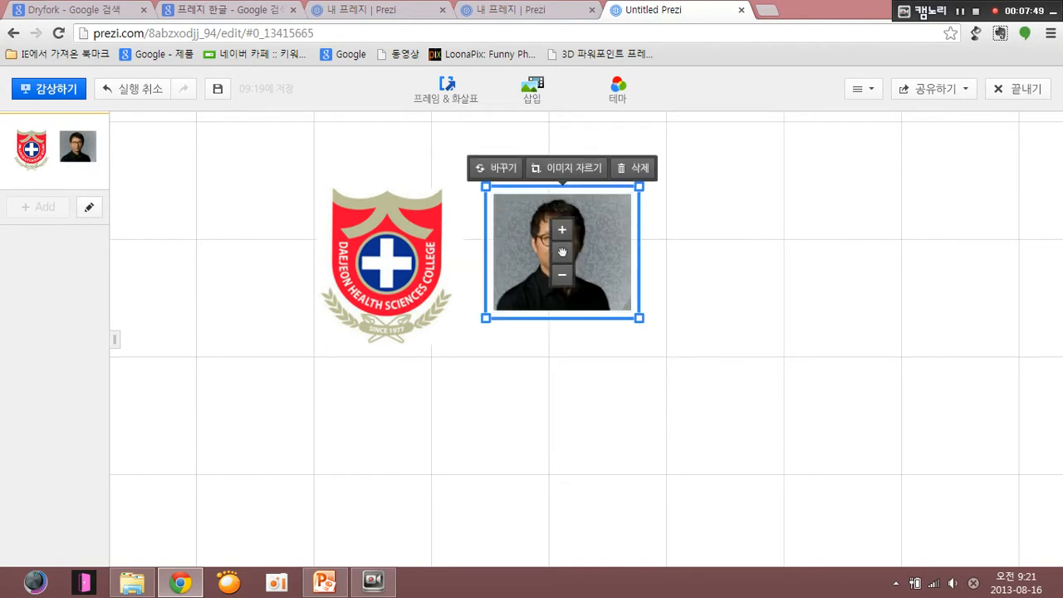
pyautogui.press('Escape')
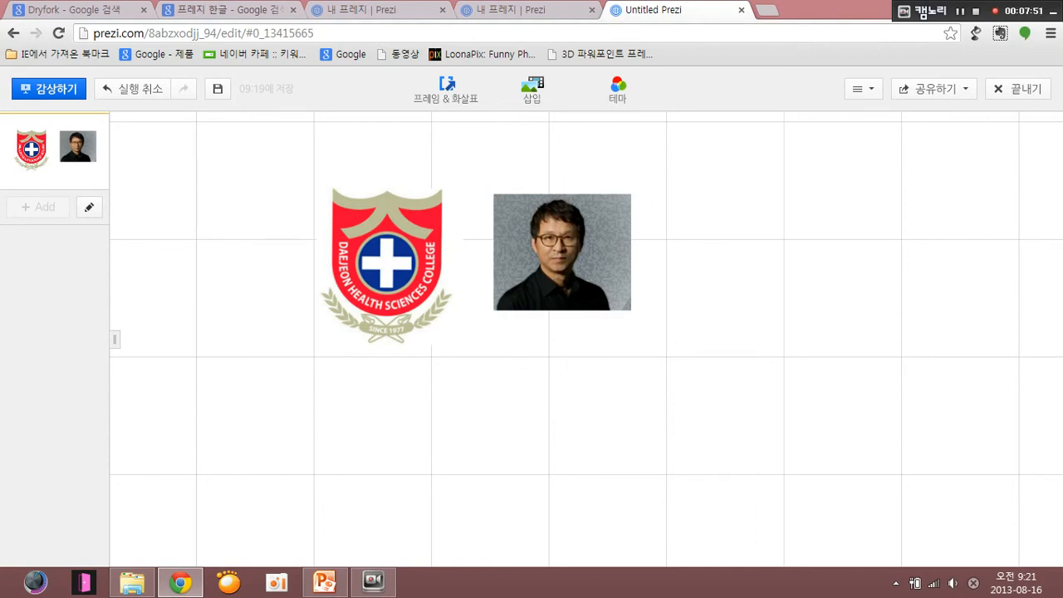
# - Draw a rectangle frame (사각형 프레임) around both the logo and the portrait photo
pyautogui.click(446, 89)
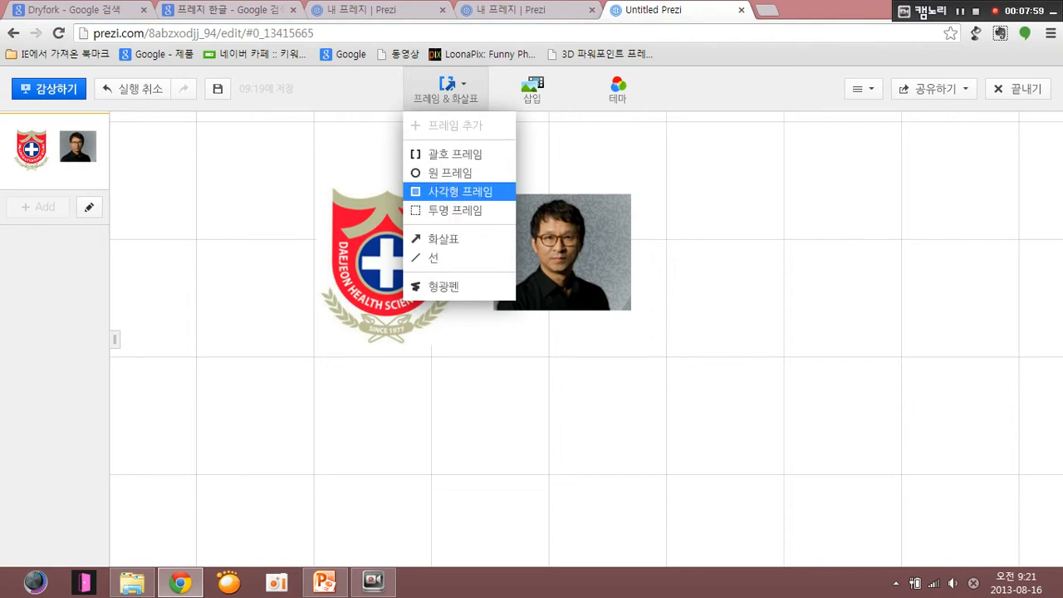
pyautogui.click(460, 191)
pyautogui.moveTo(311, 163); pyautogui.dragTo(661, 360)
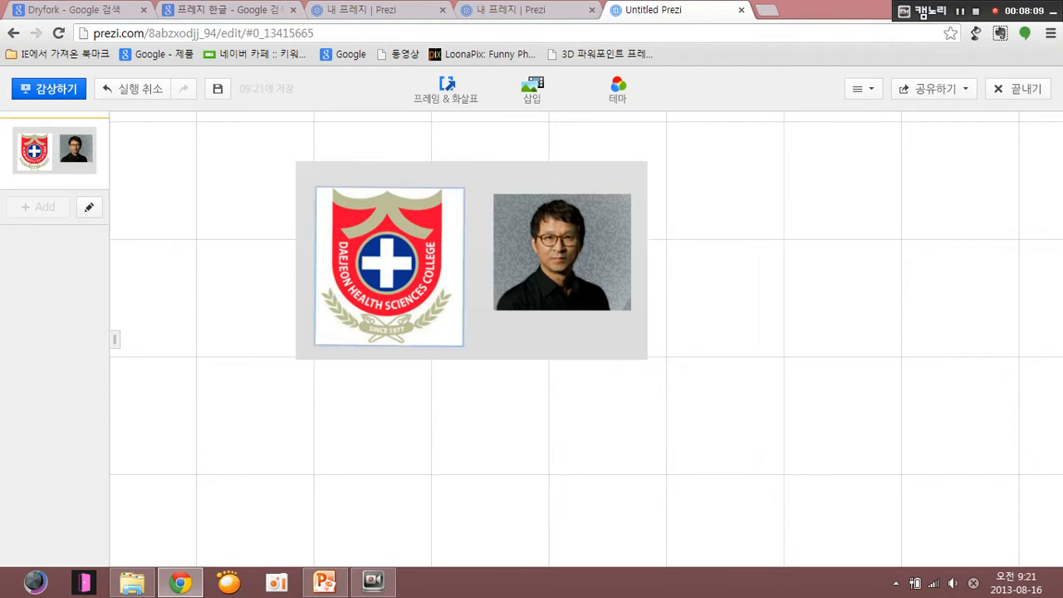
pyautogui.click(550, 337)
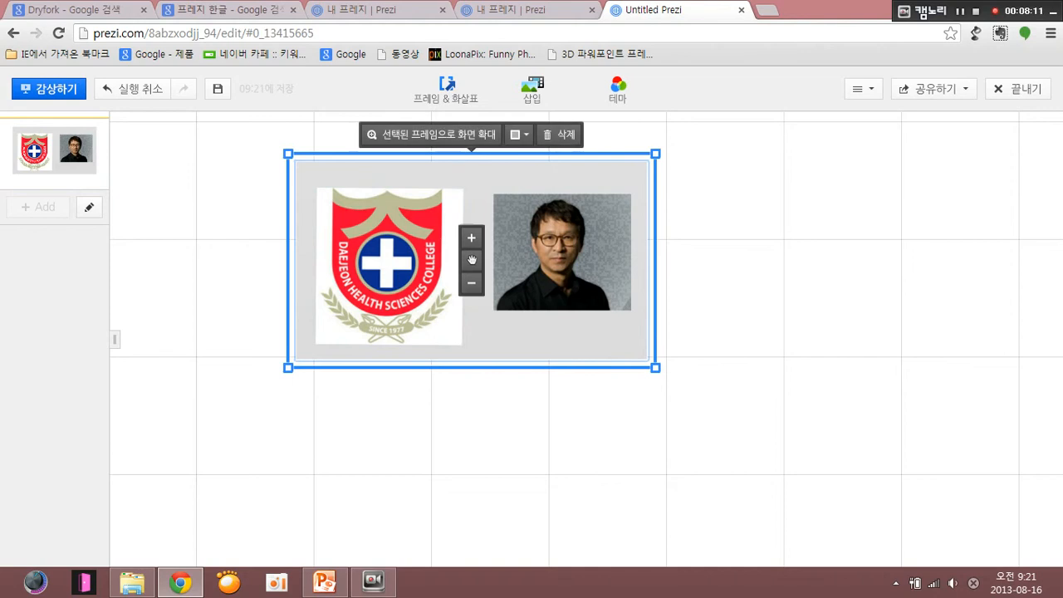
pyautogui.press('Escape')
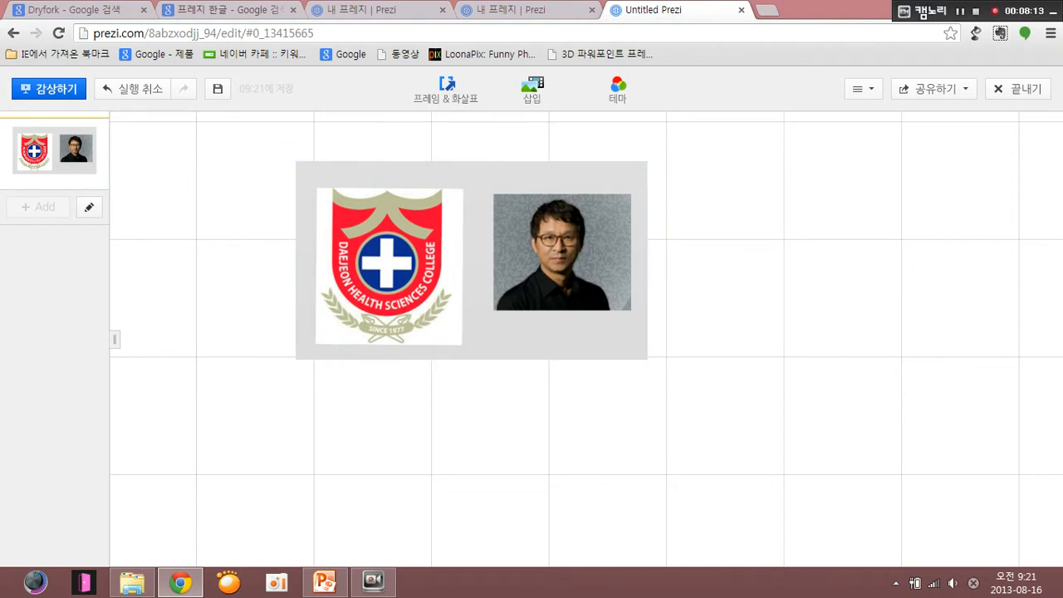
# - Try changing the frame shape to a circle (원) and back to a rectangle (사각형)
pyautogui.click(532, 339)
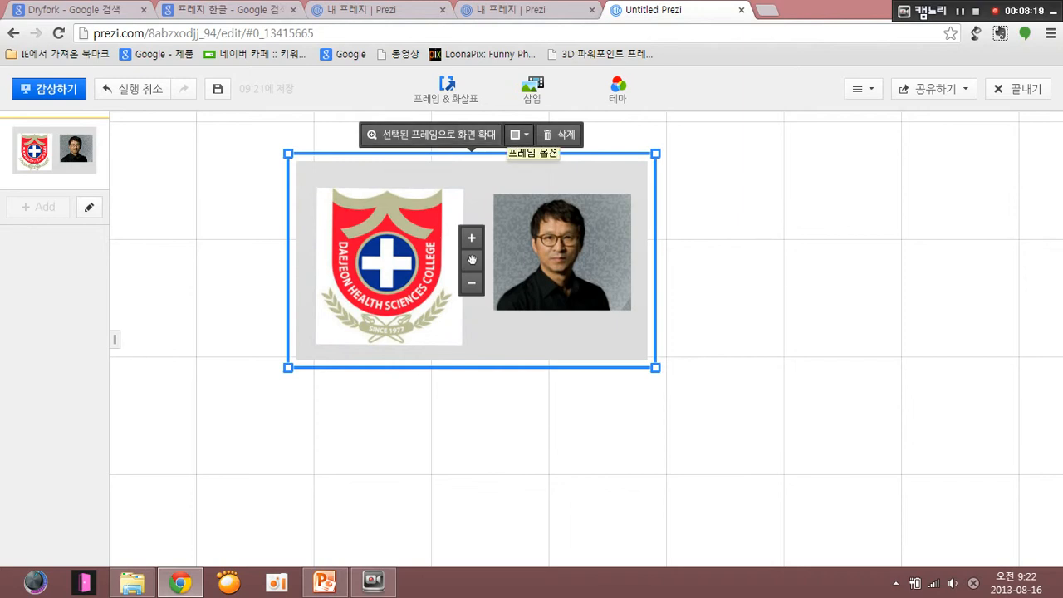
pyautogui.click(519, 135)
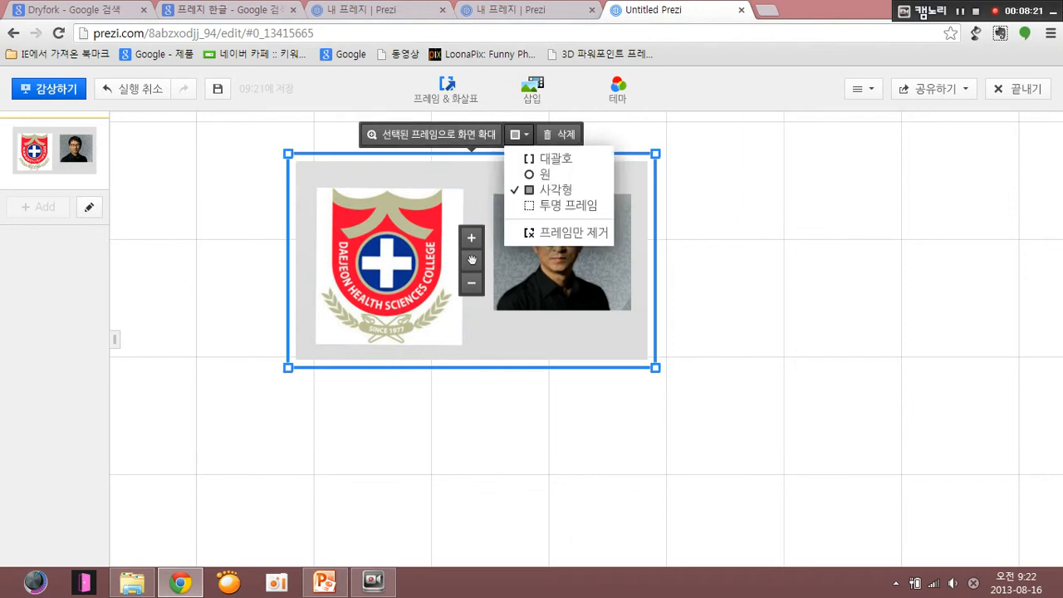
pyautogui.click(545, 174)
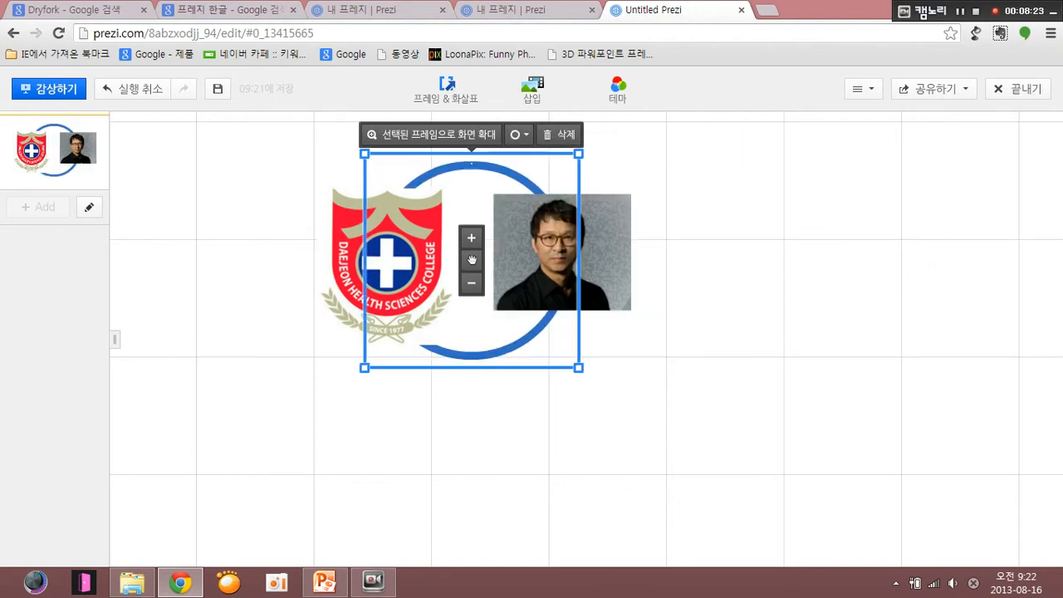
pyautogui.click(519, 134)
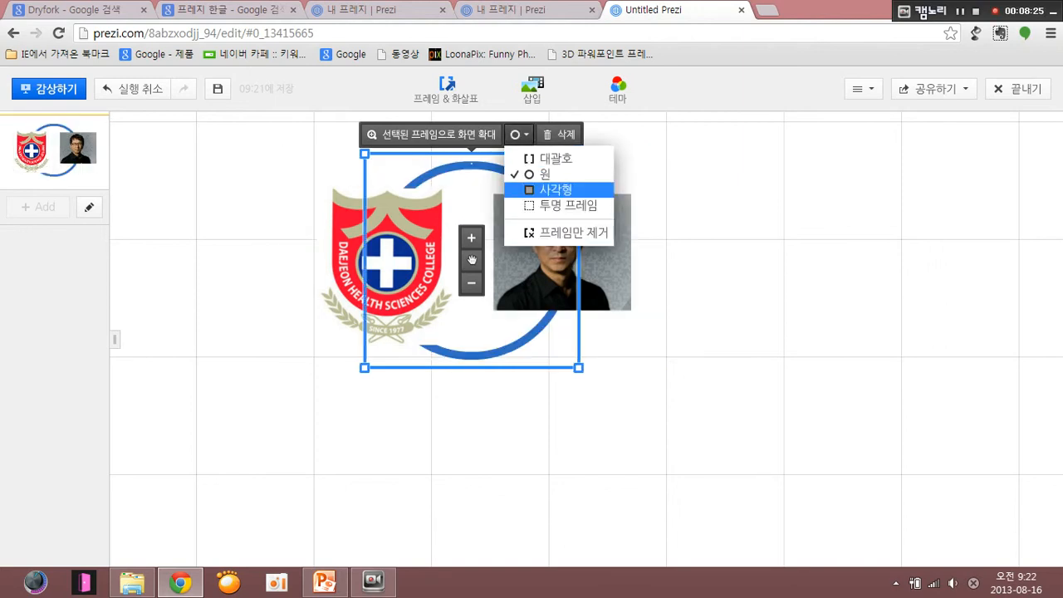
pyautogui.click(544, 190)
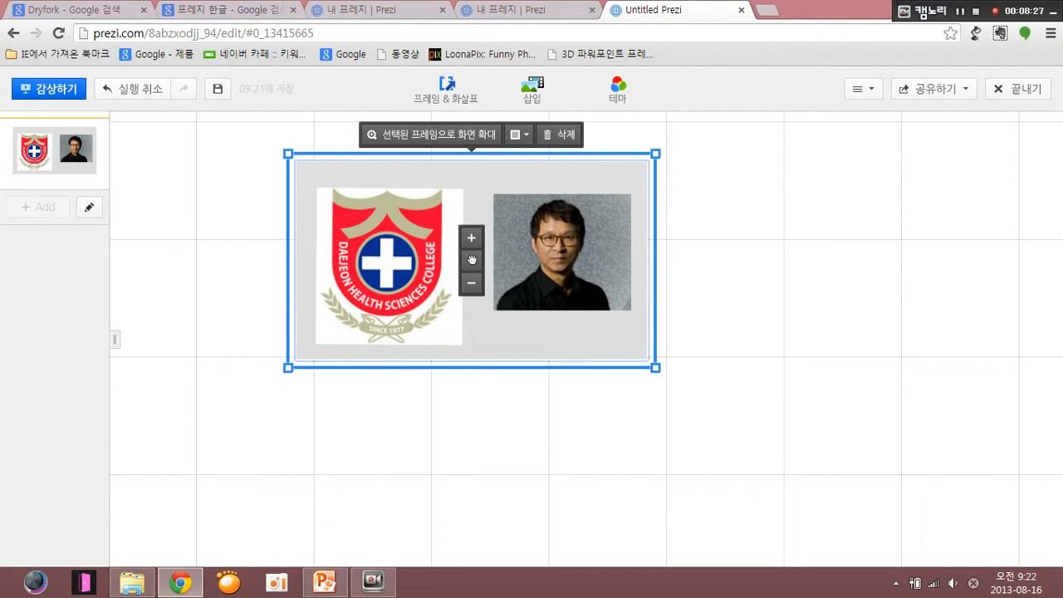
# - Zoom the view to the selected frame, and zoom back out to show the surrounding canvas
pyautogui.click(439, 134)
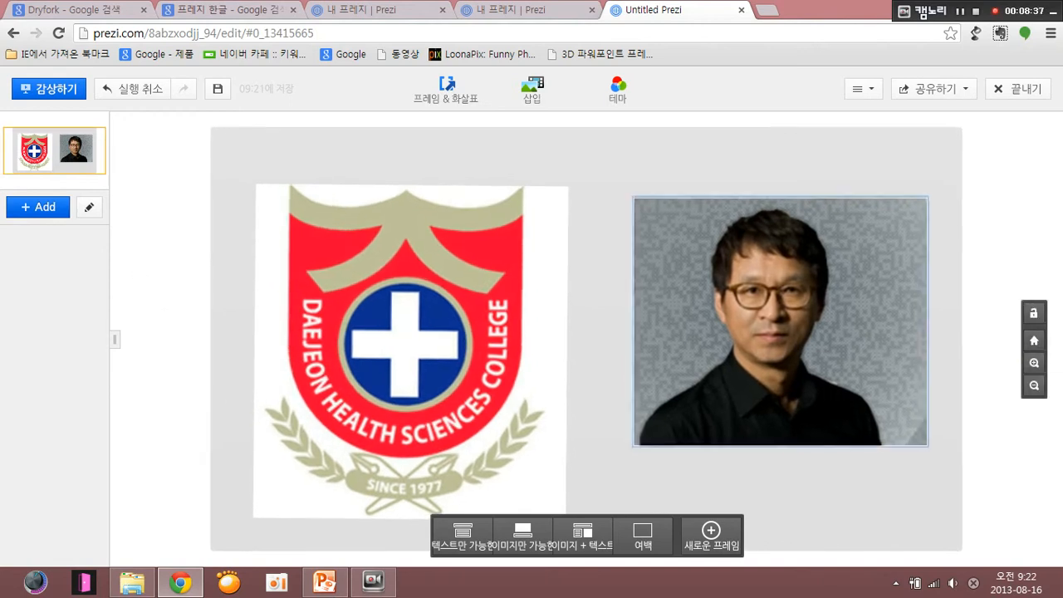
pyautogui.scroll(-2, 662, 343)
pyautogui.scroll(-2, 662, 342)
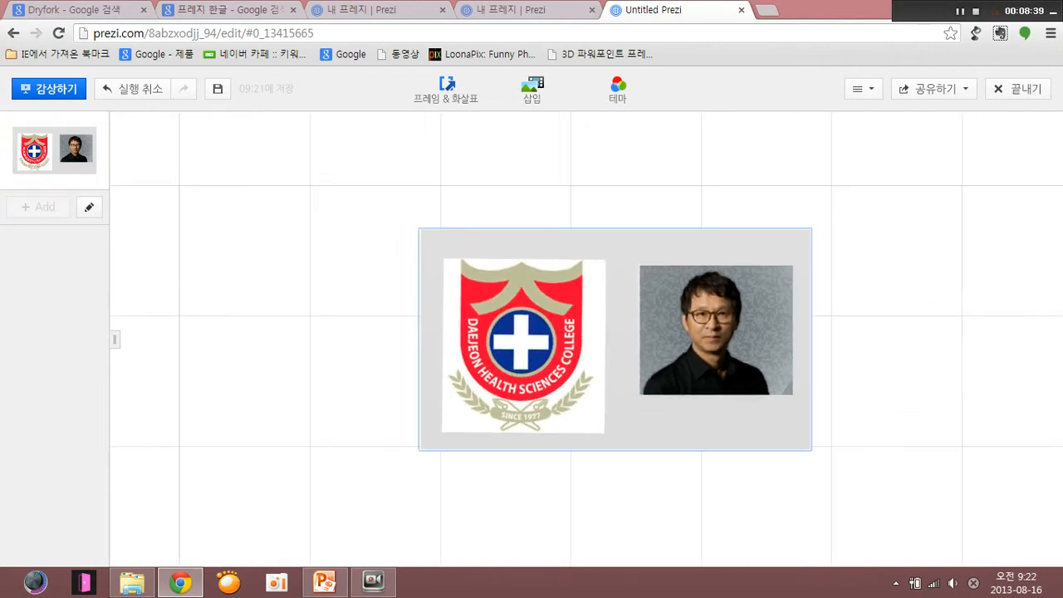
pyautogui.moveTo(628, 357); pyautogui.dragTo(521, 322)
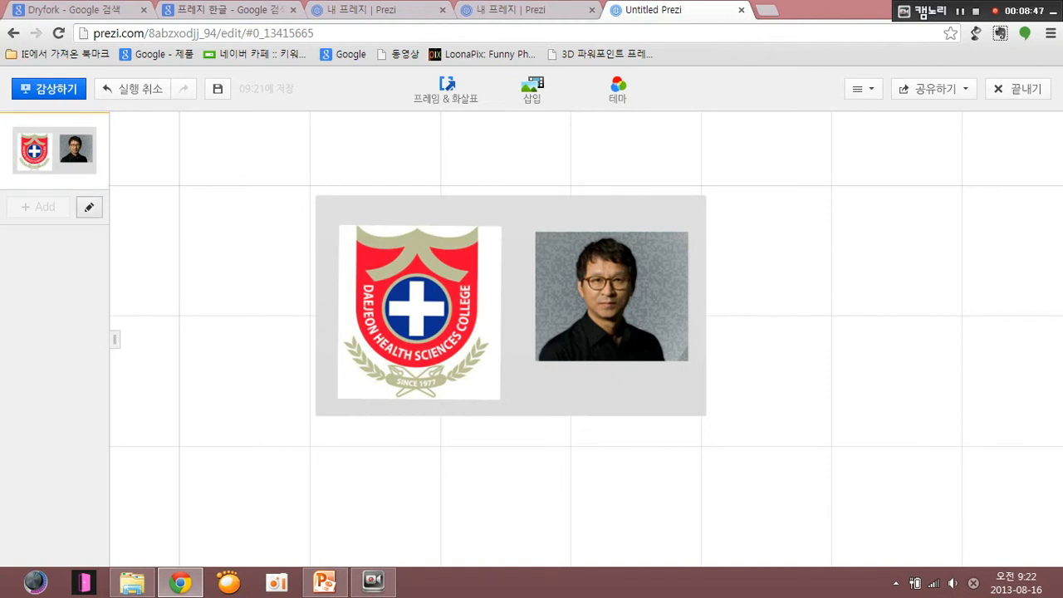
# - Start path editing and add the logo, the portrait photo and the whole frame as path stops in that order
pyautogui.click(89, 207)
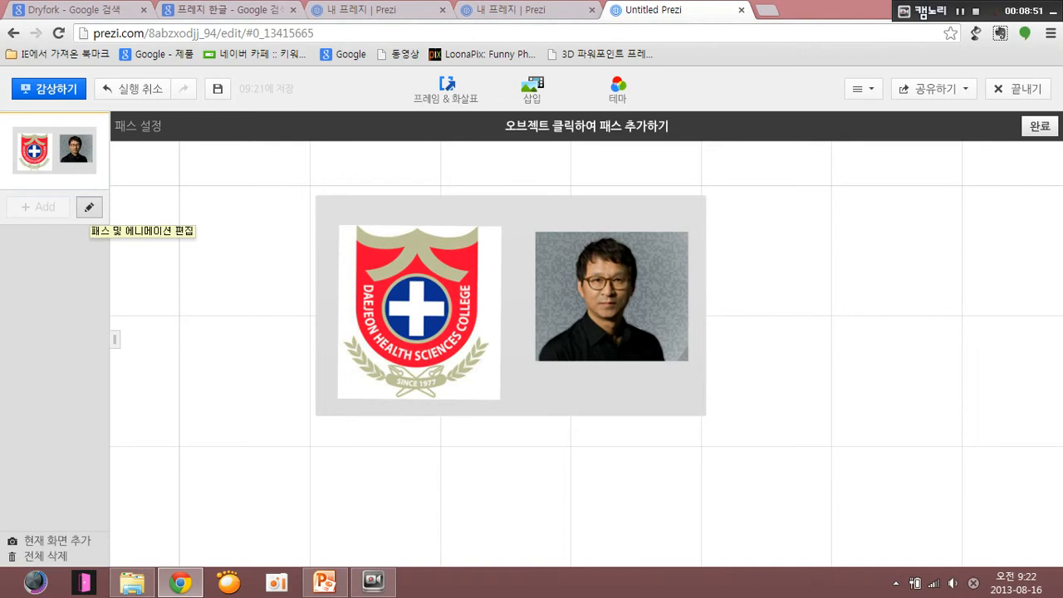
pyautogui.click(408, 292)
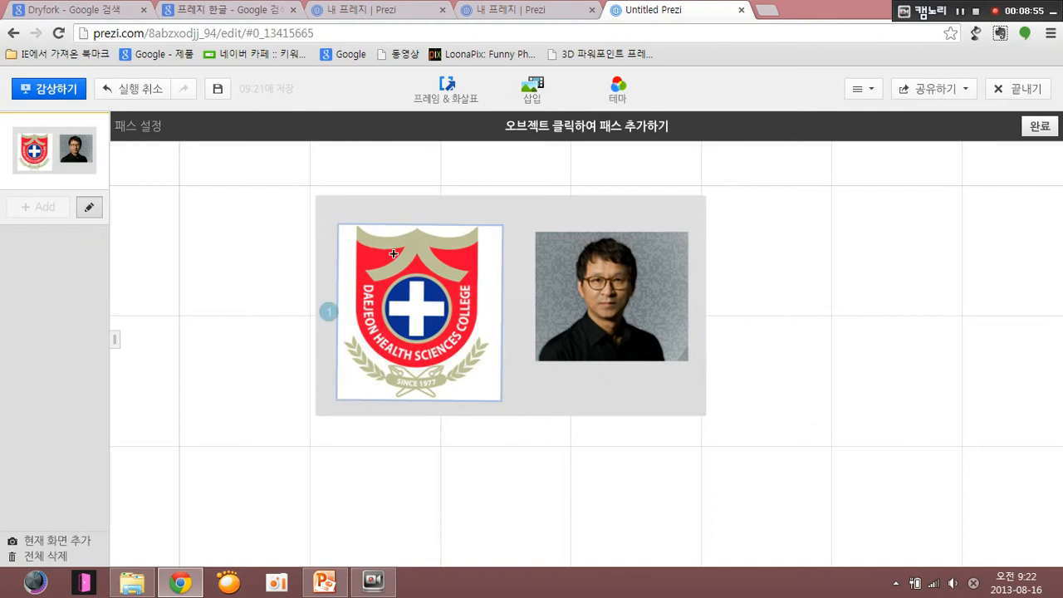
pyautogui.click(387, 297)
pyautogui.click(615, 306)
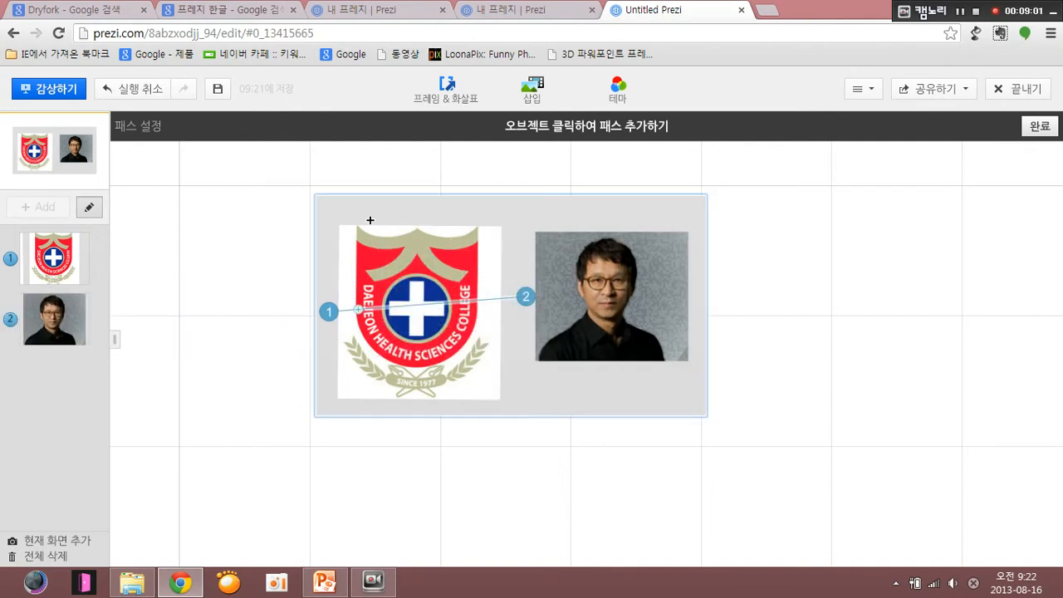
pyautogui.click(344, 212)
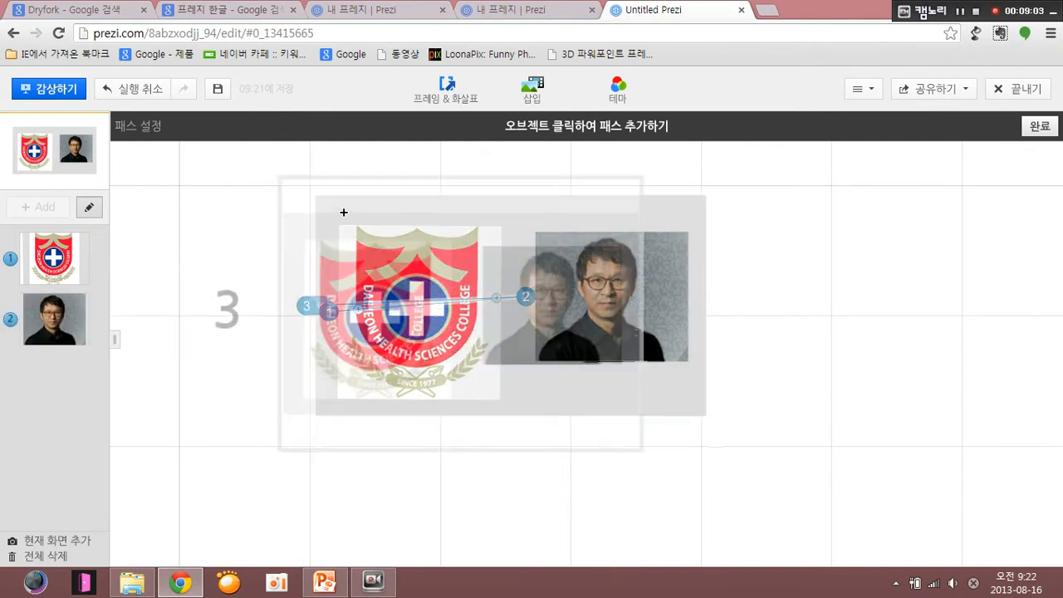
# - Move the frame to the first path stop, and delete the extra frame stop added between the logo and the portrait
pyautogui.moveTo(56, 380); pyautogui.dragTo(59, 258)
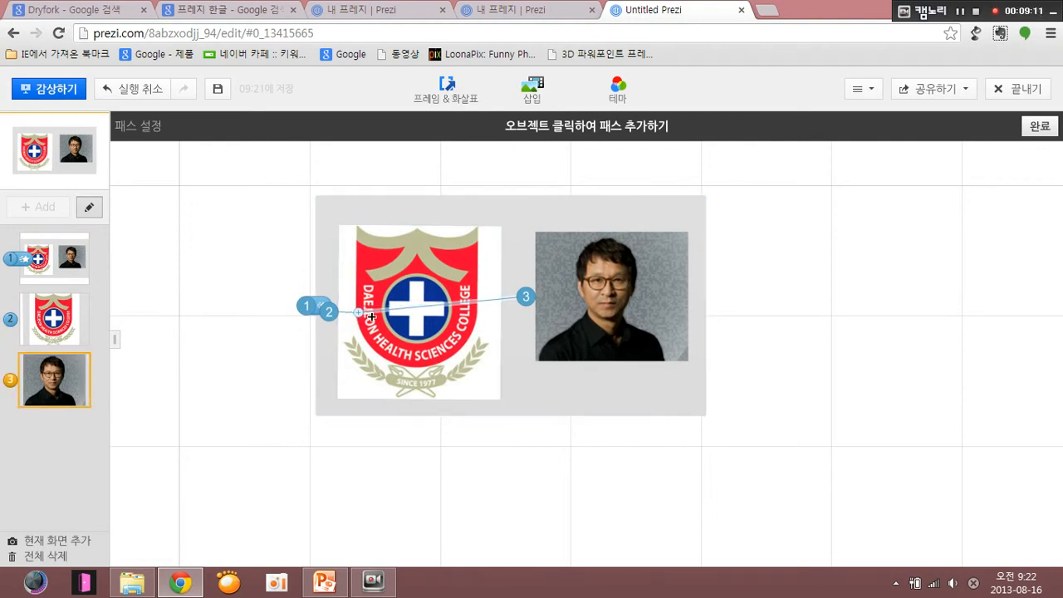
pyautogui.click(390, 413)
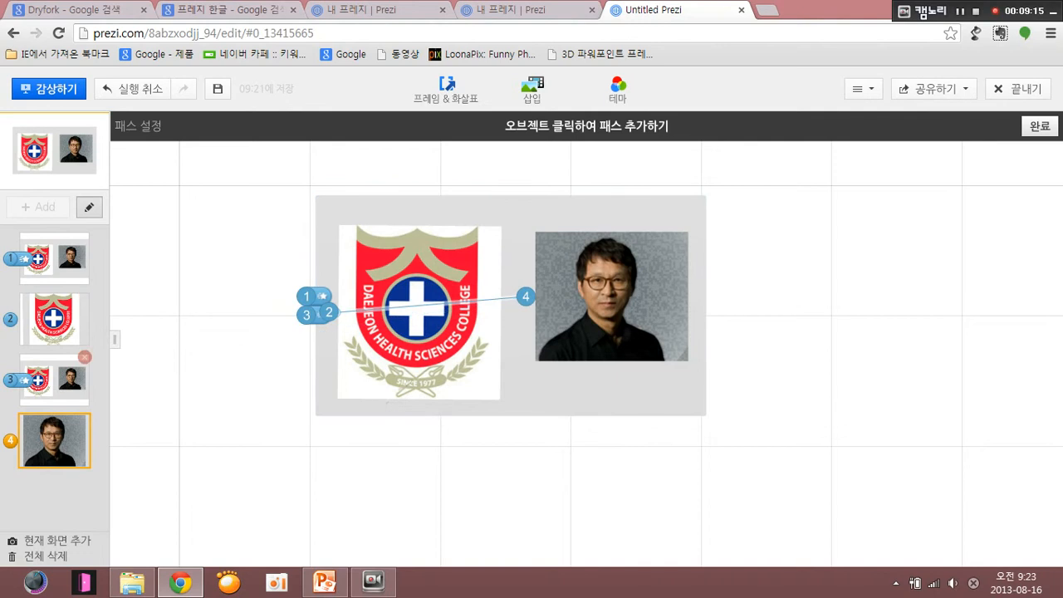
pyautogui.click(85, 357)
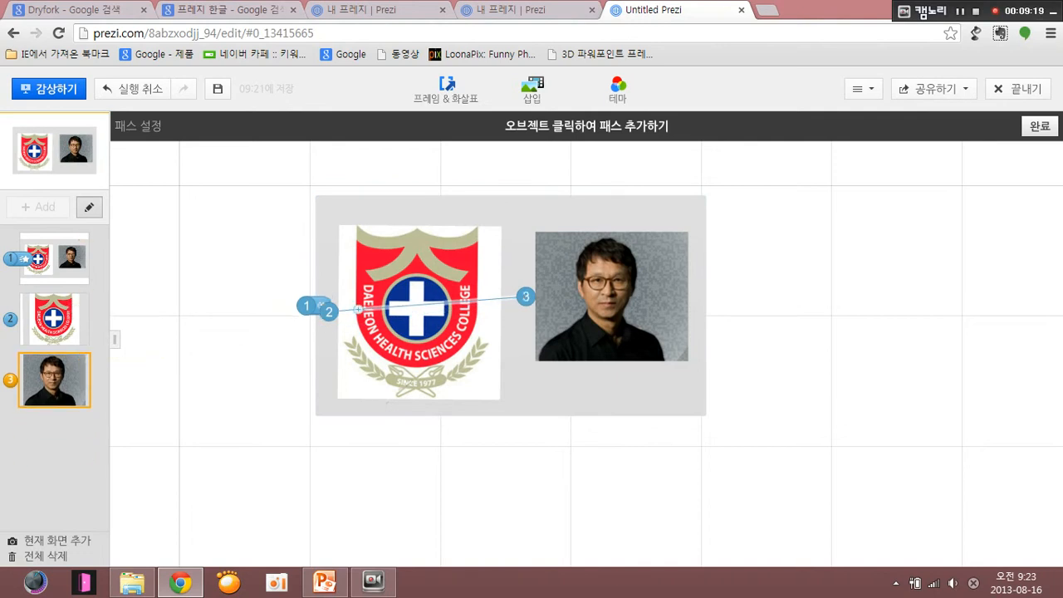
# - Play the presentation through the frame, logo and portrait stops, and return to editing with the whole frame in view
pyautogui.click(48, 88)
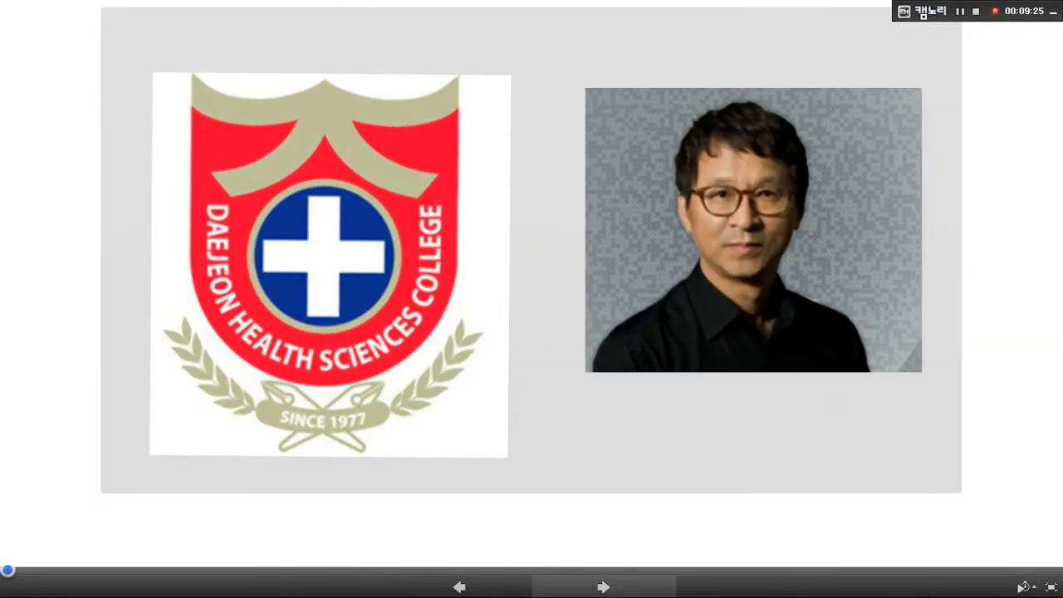
pyautogui.click(604, 587)
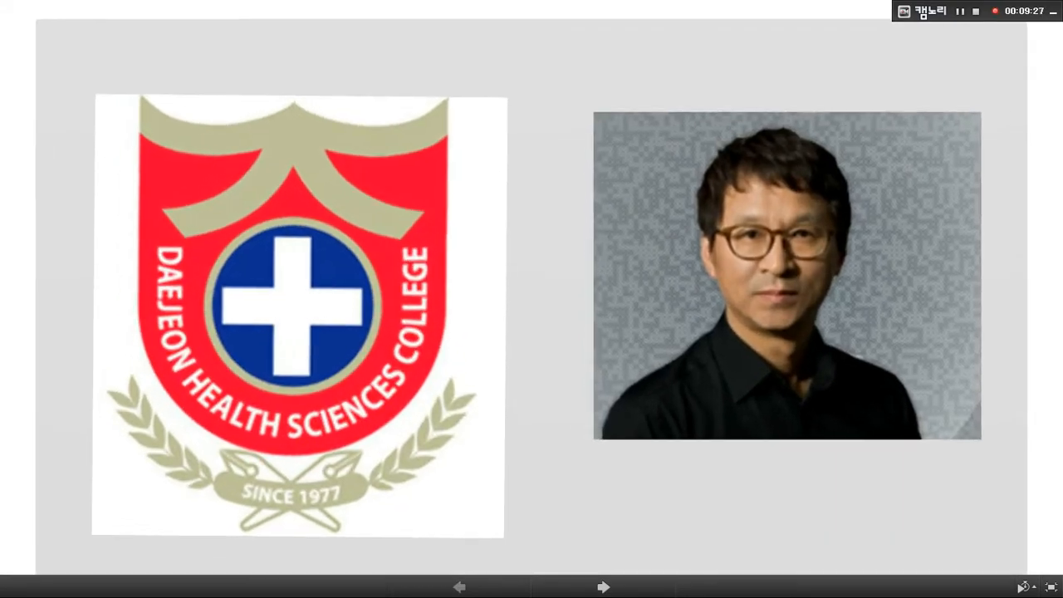
pyautogui.click(604, 586)
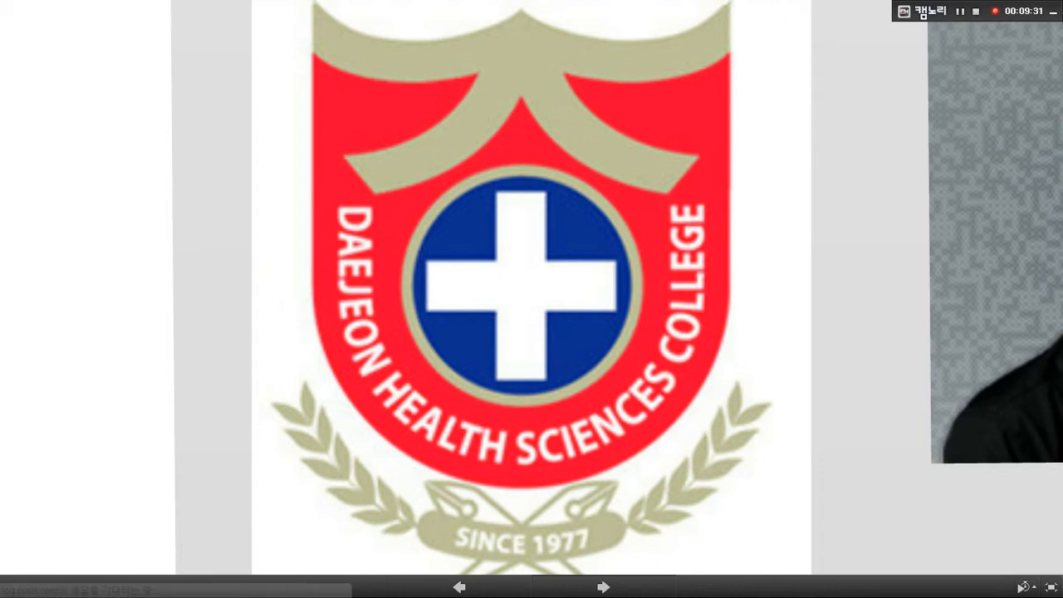
pyautogui.click(603, 587)
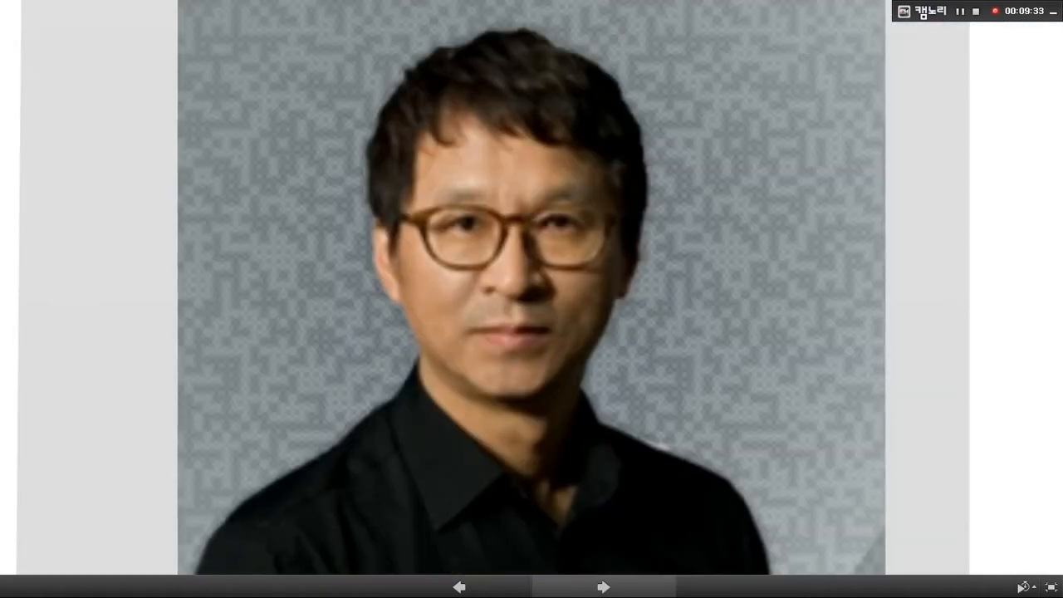
pyautogui.press('Escape')
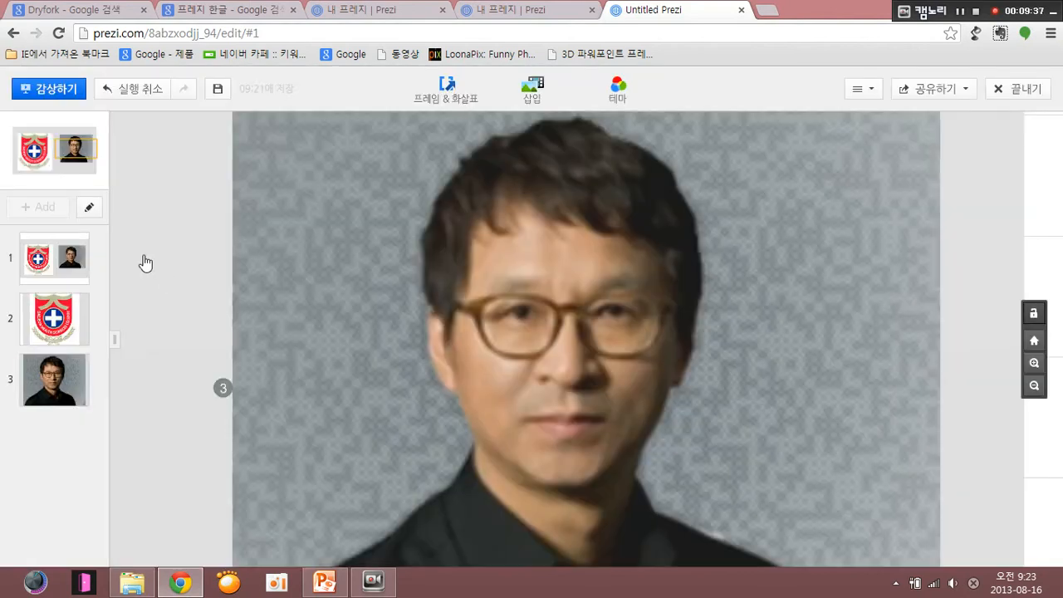
pyautogui.click(137, 273)
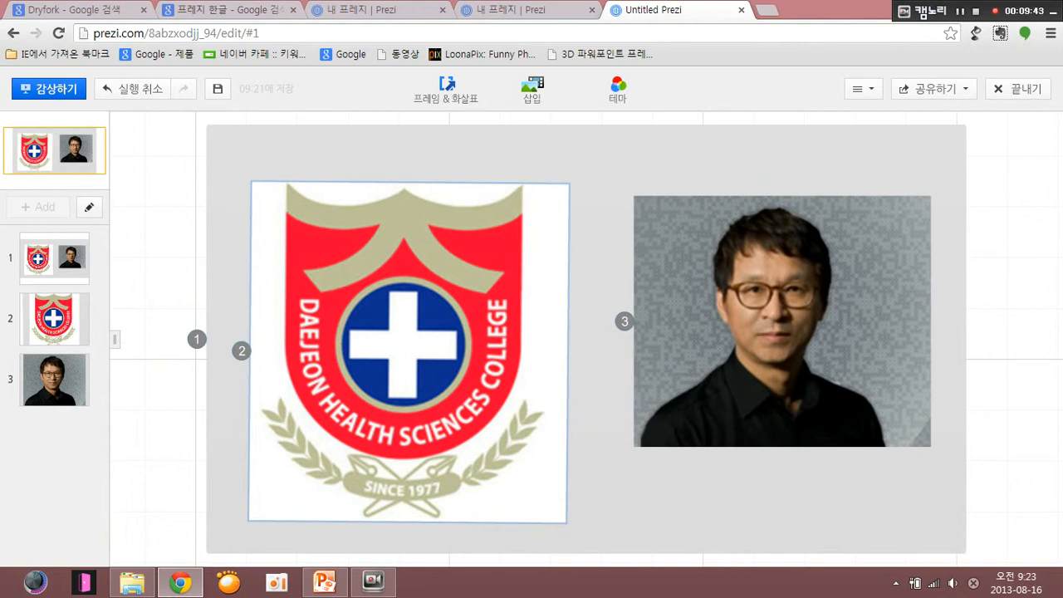
# - Draw a small transparent frame (투명 프레임) around the glasses and nose of the portrait photo
pyautogui.scroll(-5, 322, 323)
pyautogui.moveTo(724, 348); pyautogui.dragTo(704, 351)
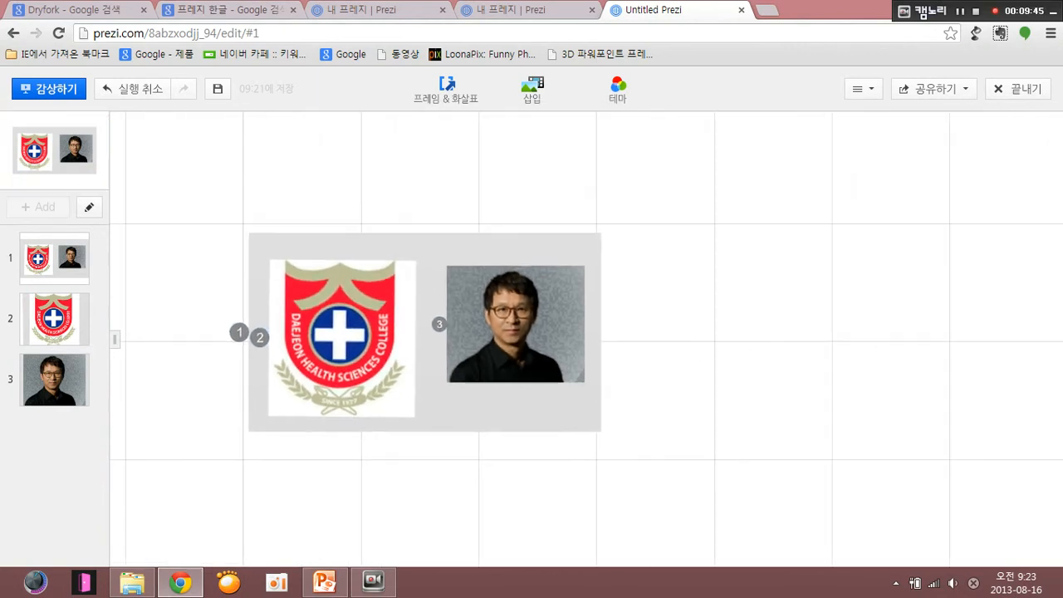
pyautogui.click(446, 90)
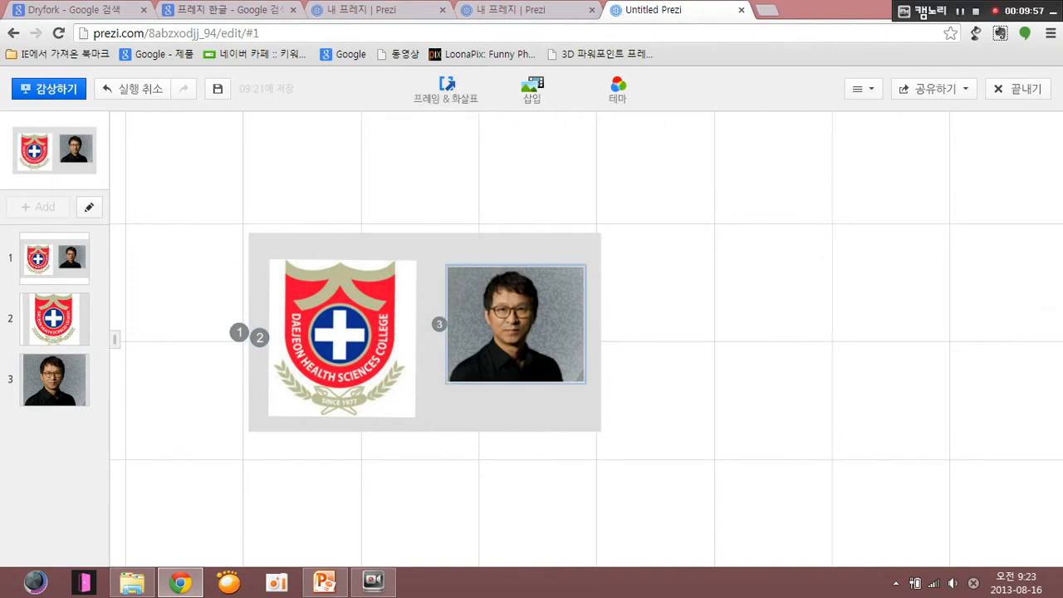
pyautogui.scroll(3, 568, 329)
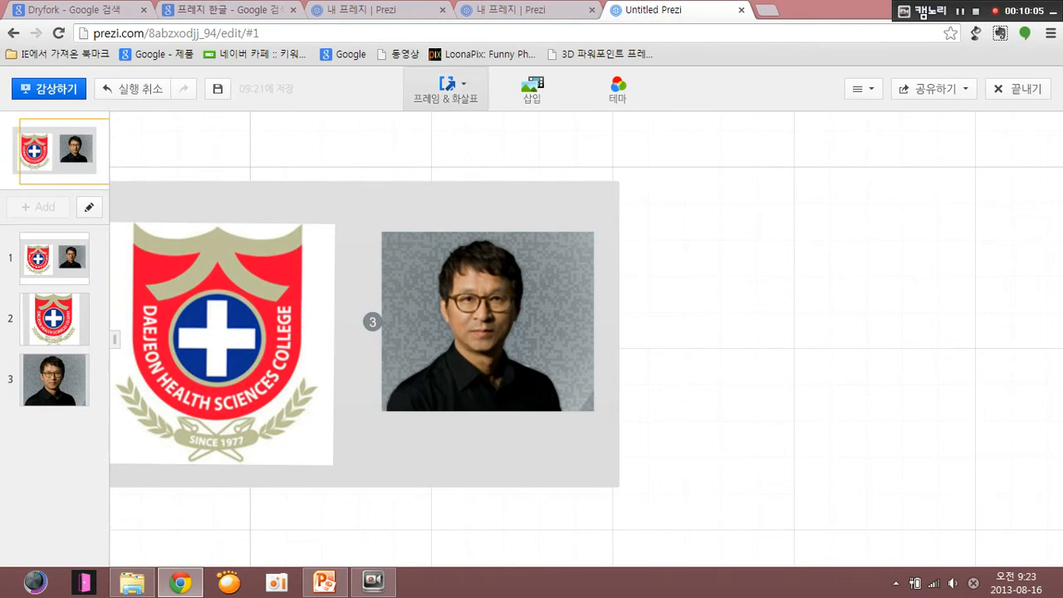
pyautogui.click(446, 87)
pyautogui.click(440, 210)
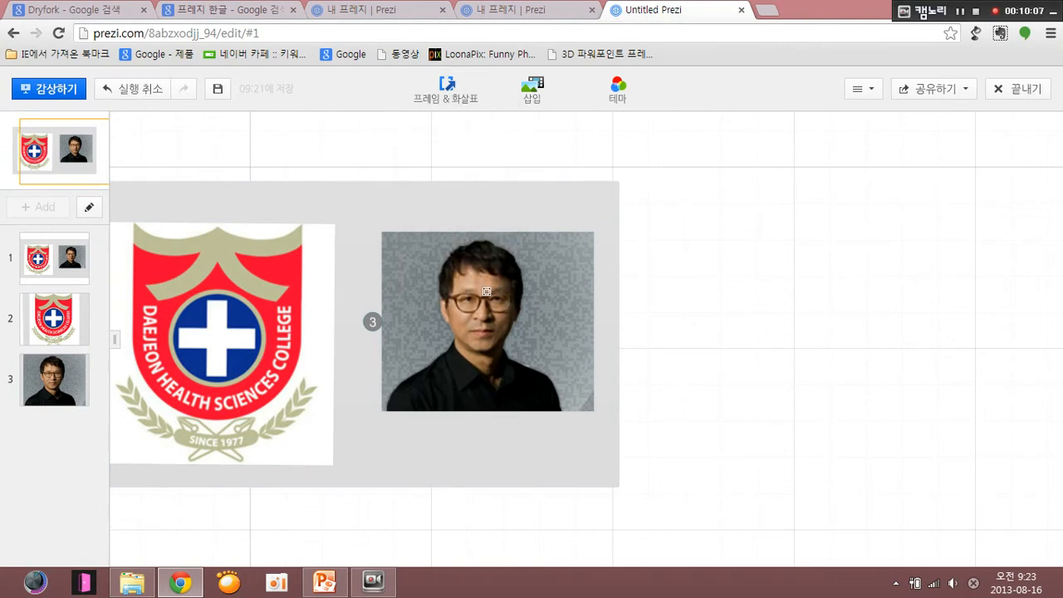
pyautogui.moveTo(482, 297)
pyautogui.mouseDown()
pyautogui.moveTo(487, 324)
pyautogui.moveTo(516, 328)
pyautogui.mouseUp()
pyautogui.moveTo(516, 328); pyautogui.dragTo(513, 327)
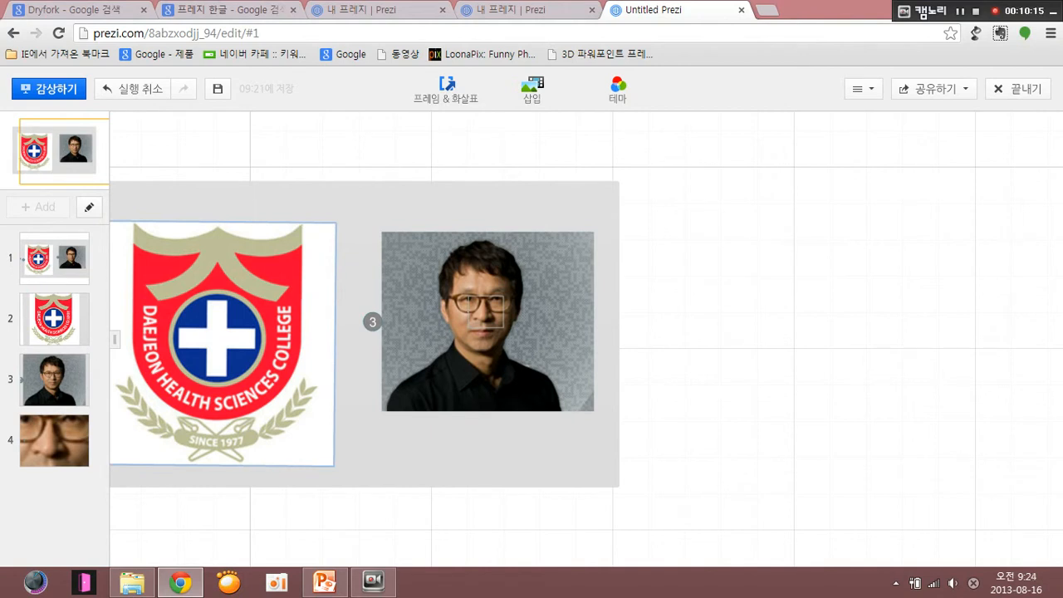
# - Check the fourth path stop, the face close-up, in path editing and leave path editing
pyautogui.click(88, 206)
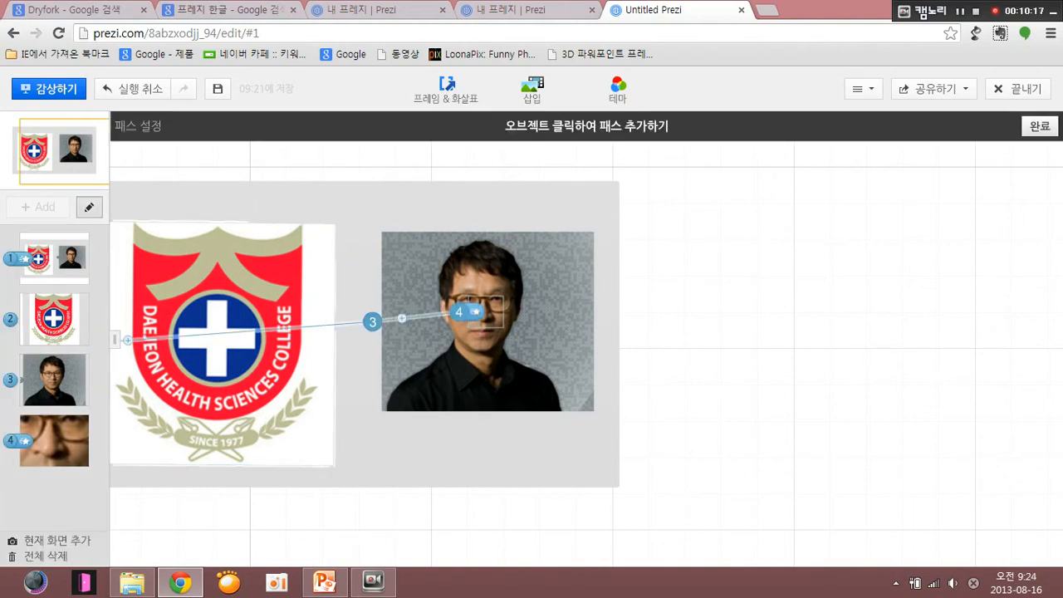
pyautogui.click(64, 446)
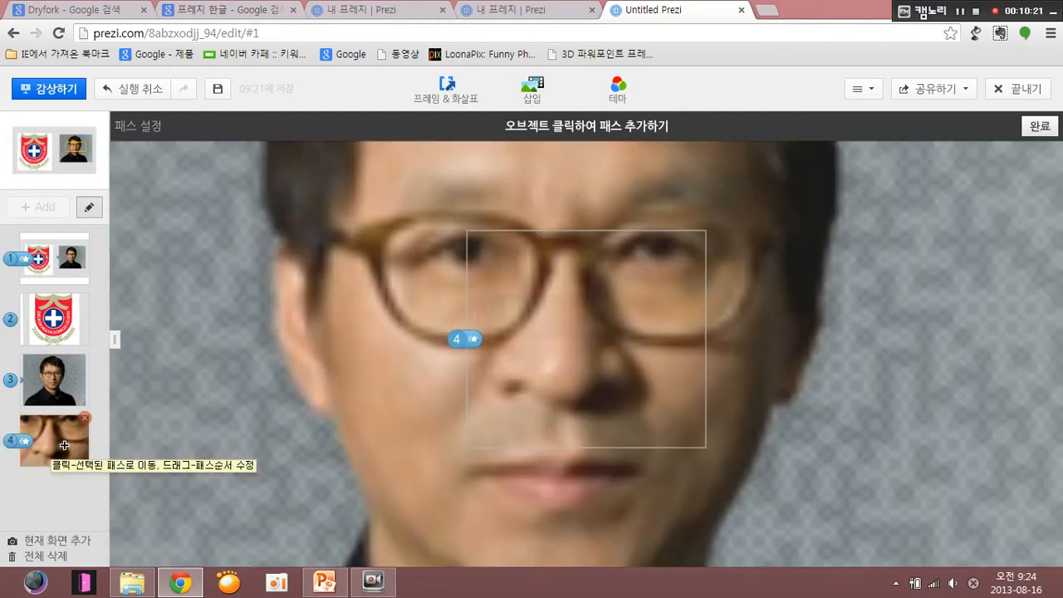
pyautogui.press('Escape')
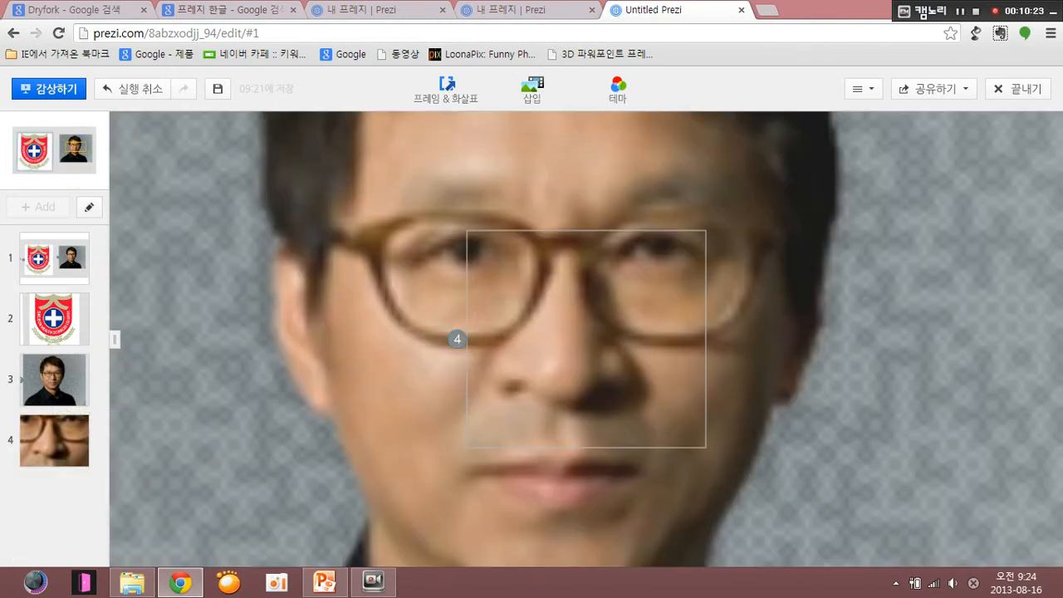
# - Play the presentation through the whole frame, logo, portrait and face close-up stops, and return to editing
pyautogui.click(54, 89)
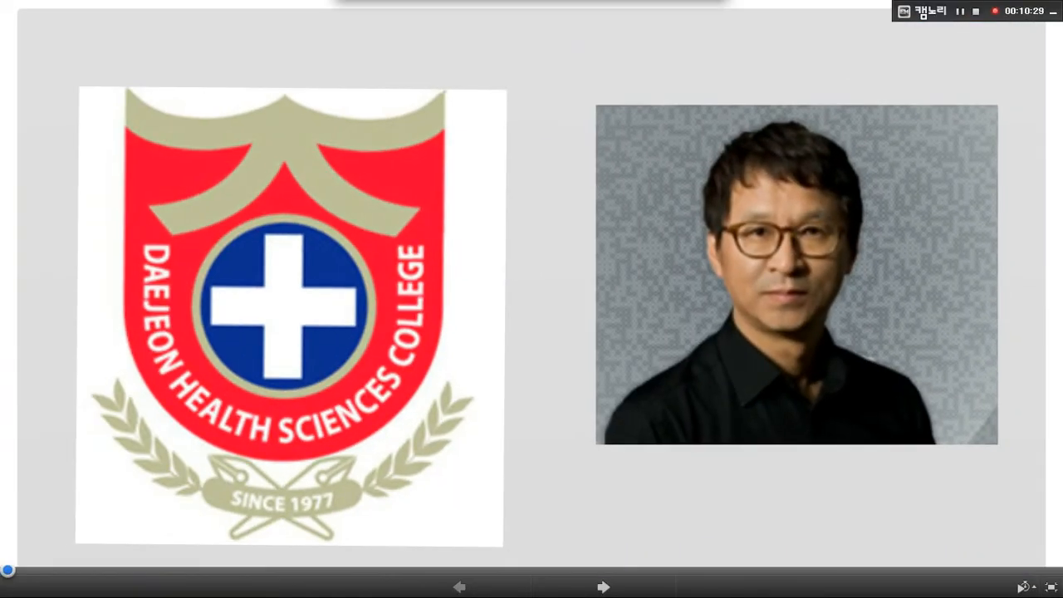
pyautogui.click(603, 587)
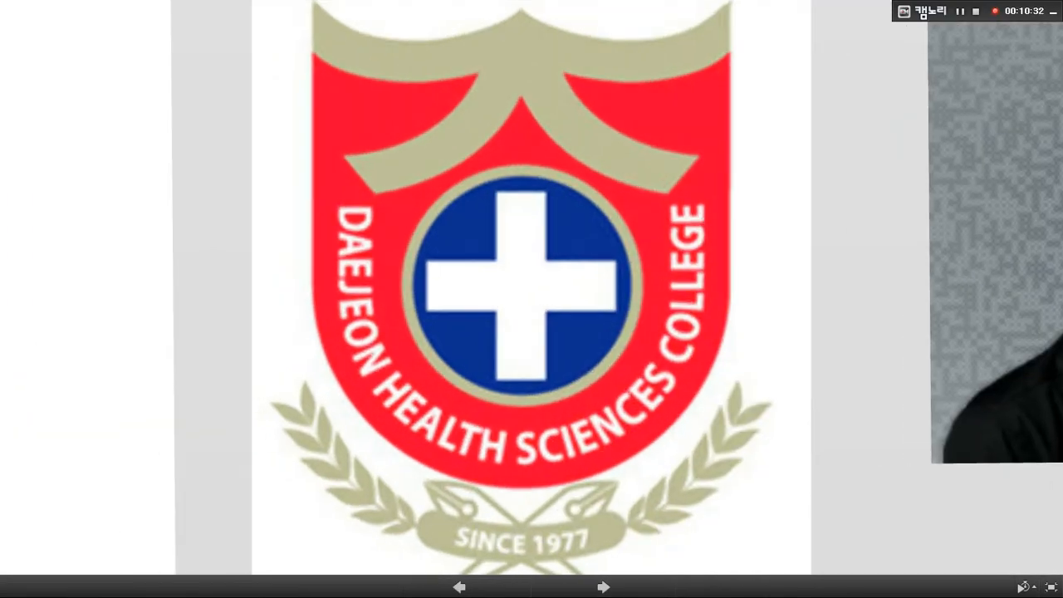
pyautogui.click(604, 587)
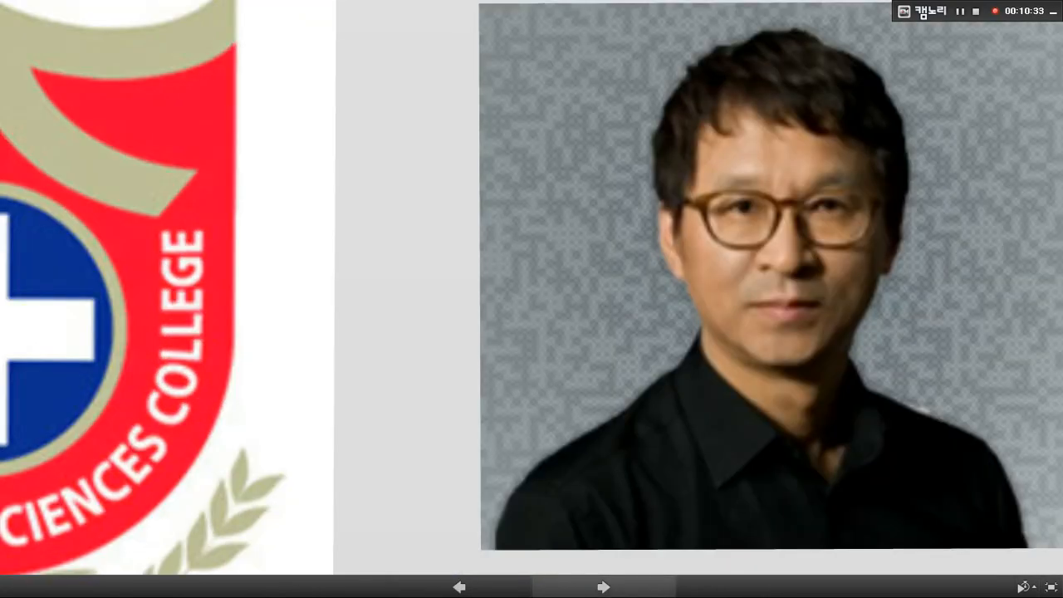
pyautogui.click(604, 587)
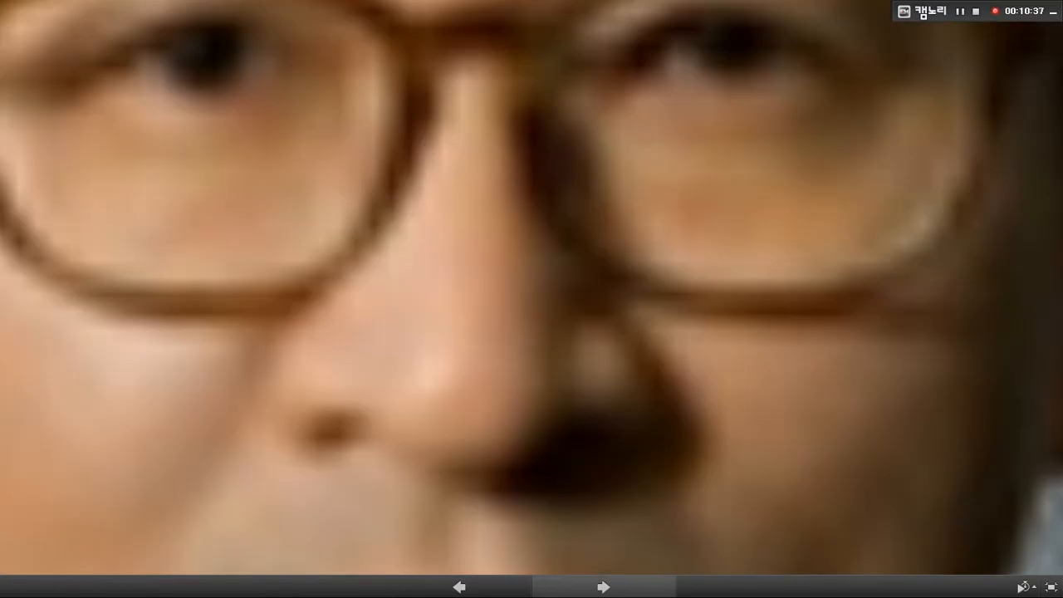
pyautogui.press('Escape')
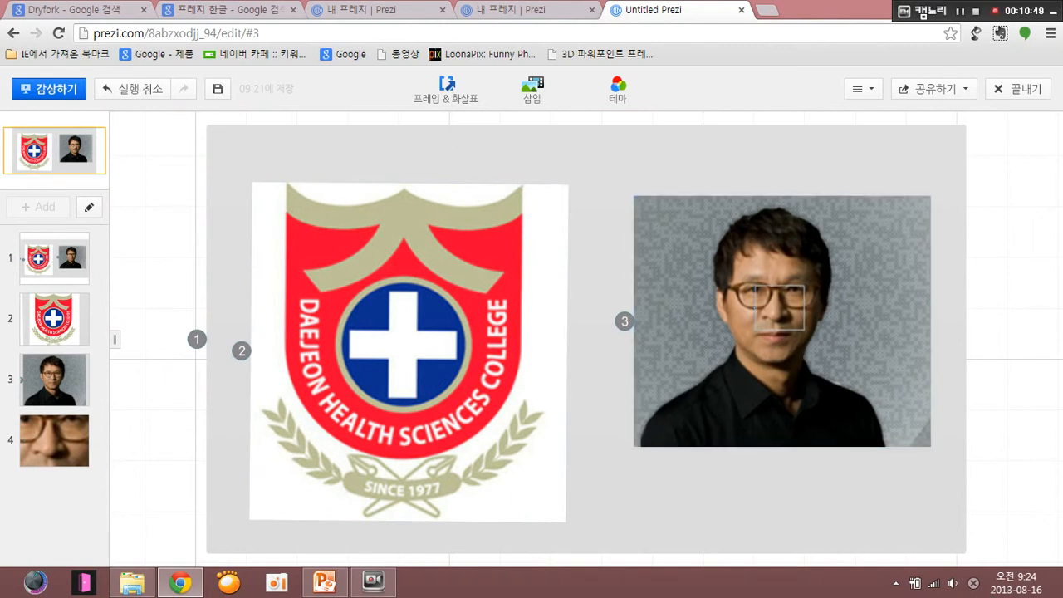
# - Shift the small transparent frame slightly down on the portrait's face, and select the surrounding rectangle frame
pyautogui.click(780, 308)
pyautogui.moveTo(779, 308)
pyautogui.mouseDown()
pyautogui.moveTo(776, 324)
pyautogui.moveTo(783, 316)
pyautogui.mouseUp()
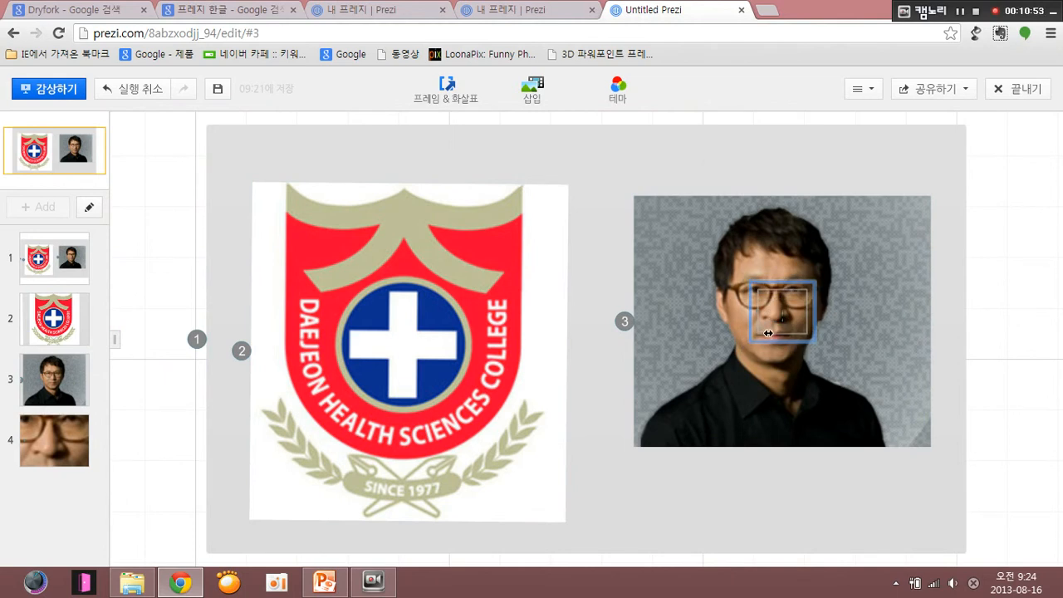
pyautogui.click(586, 342)
pyautogui.moveTo(586, 342); pyautogui.dragTo(586, 372)
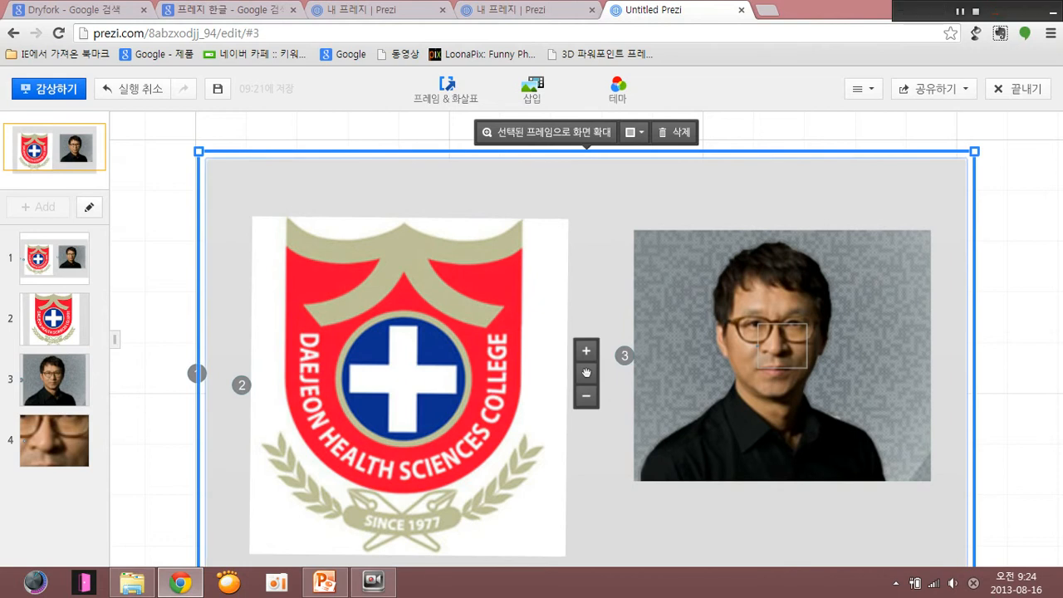
# - Draw a highlighter (형광펜) stroke on the empty canvas beside the frame, running horizontally and bending downward at its end
pyautogui.scroll(-1, 533, 195)
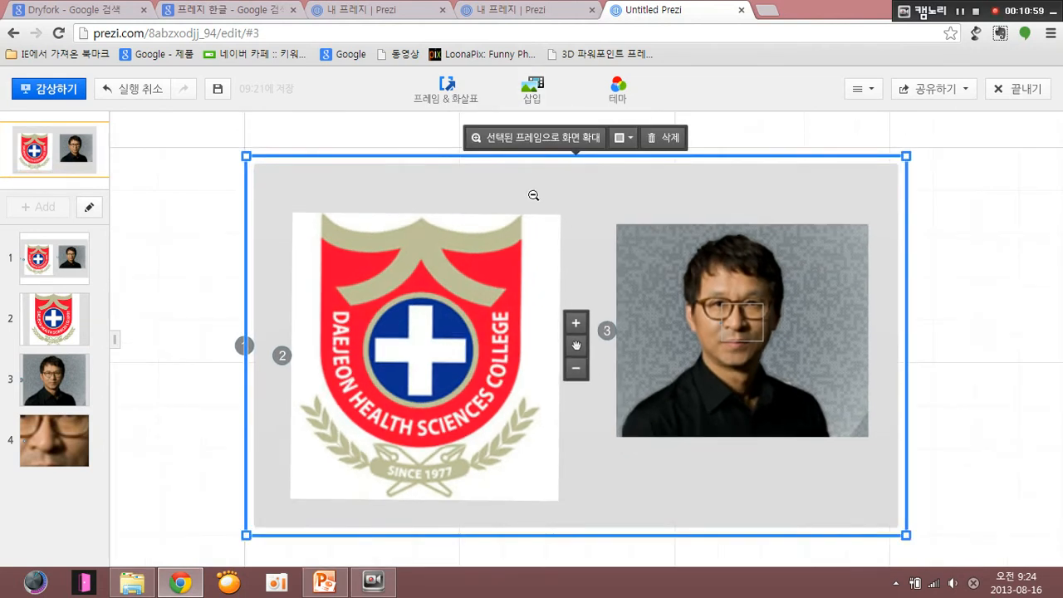
pyautogui.scroll(-1, 533, 195)
pyautogui.scroll(-3, 878, 302)
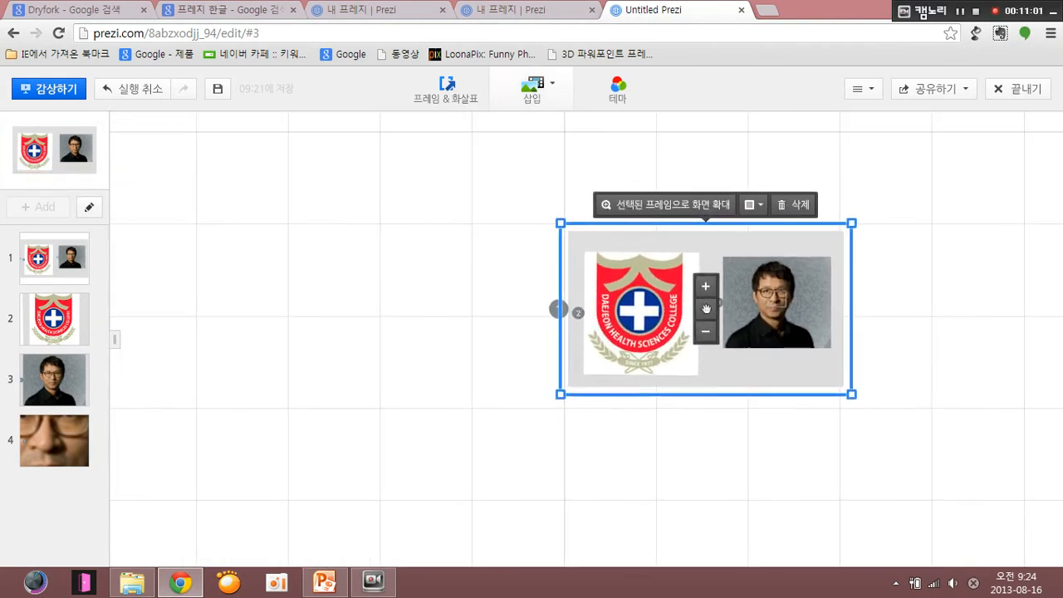
pyautogui.click(532, 89)
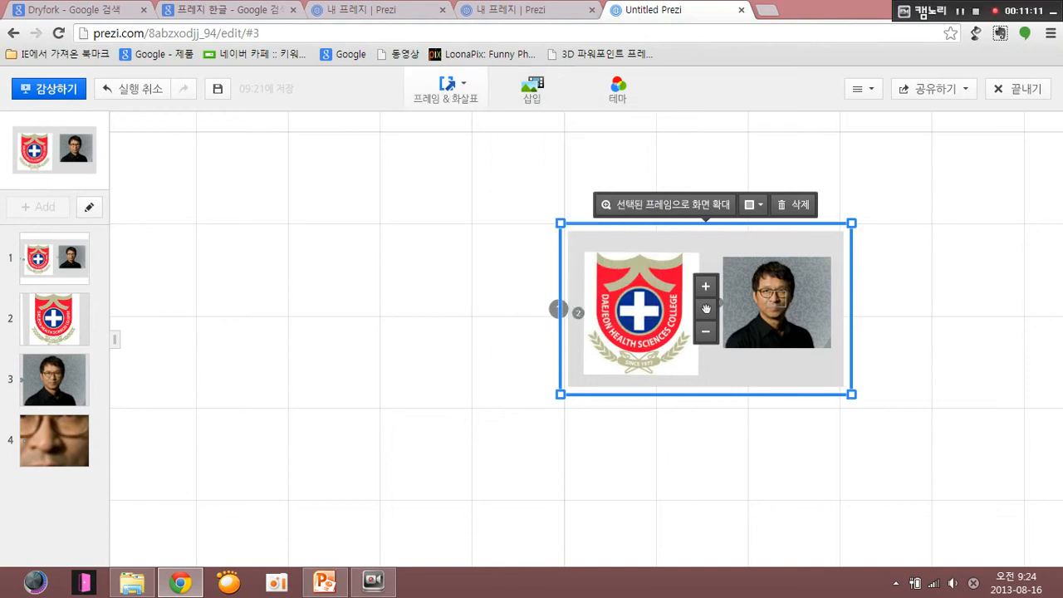
pyautogui.click(446, 88)
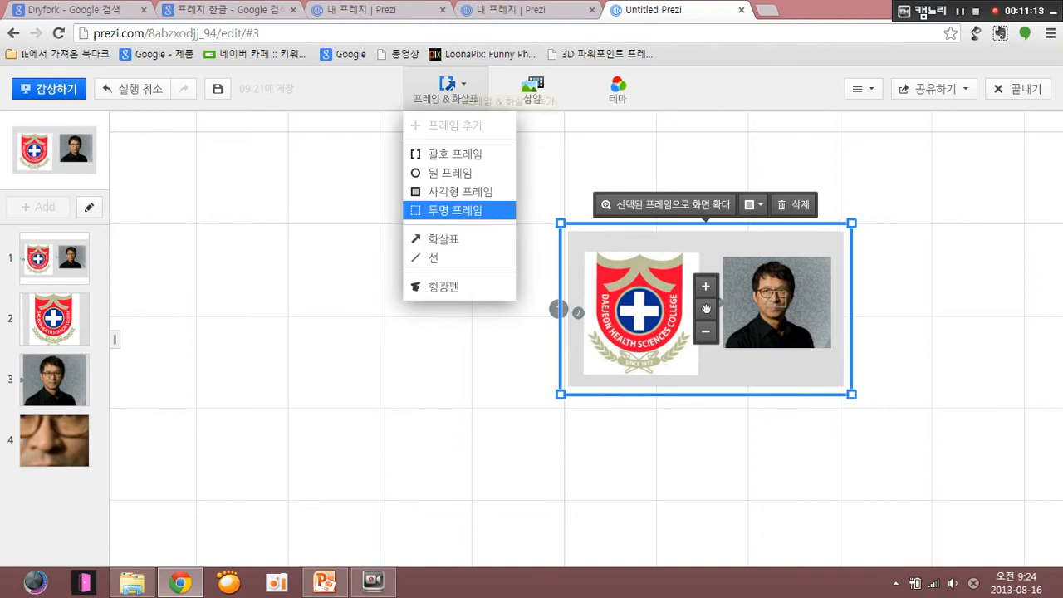
pyautogui.click(444, 287)
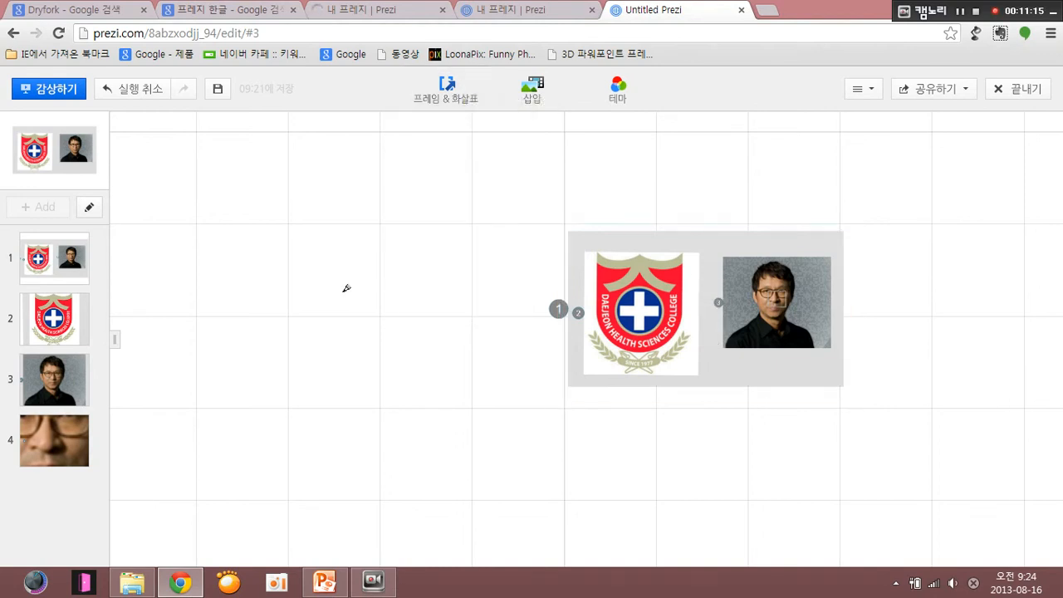
pyautogui.moveTo(274, 284)
pyautogui.mouseDown()
pyautogui.moveTo(465, 287)
pyautogui.moveTo(455, 360)
pyautogui.mouseUp()
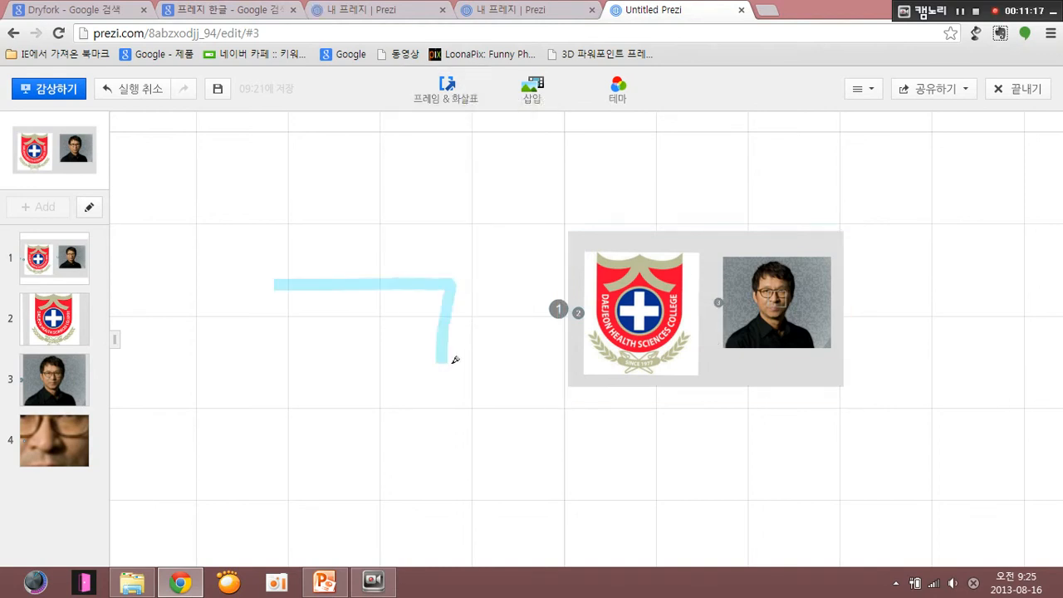
pyautogui.moveTo(497, 278); pyautogui.dragTo(497, 380)
pyautogui.moveTo(387, 236); pyautogui.dragTo(440, 196)
pyautogui.moveTo(473, 250); pyautogui.dragTo(390, 230)
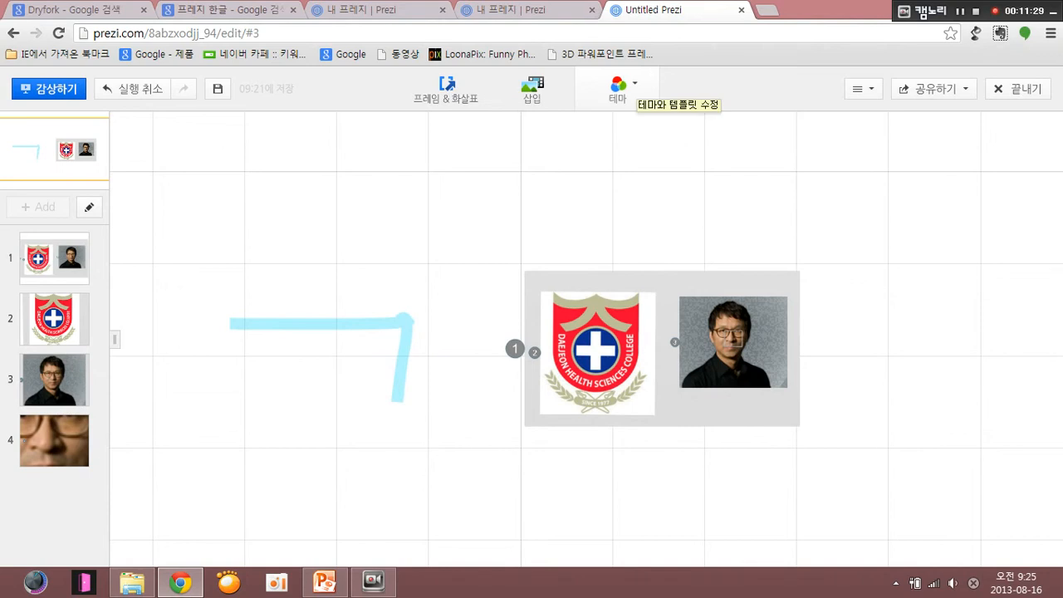
# - Apply the 한국어 2 theme to the prezi and save it as a custom theme
pyautogui.click(617, 87)
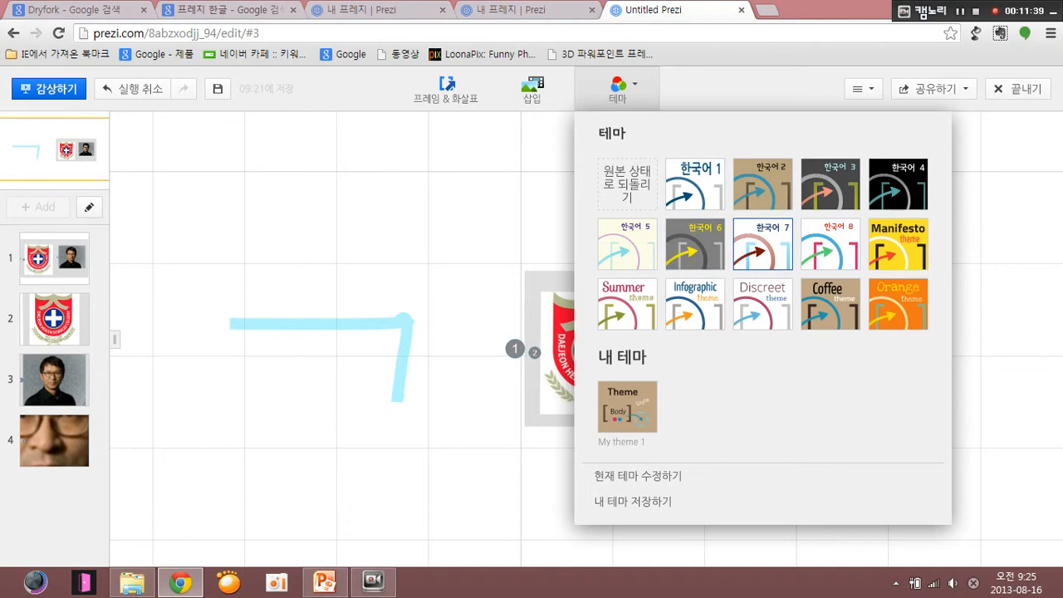
pyautogui.click(762, 185)
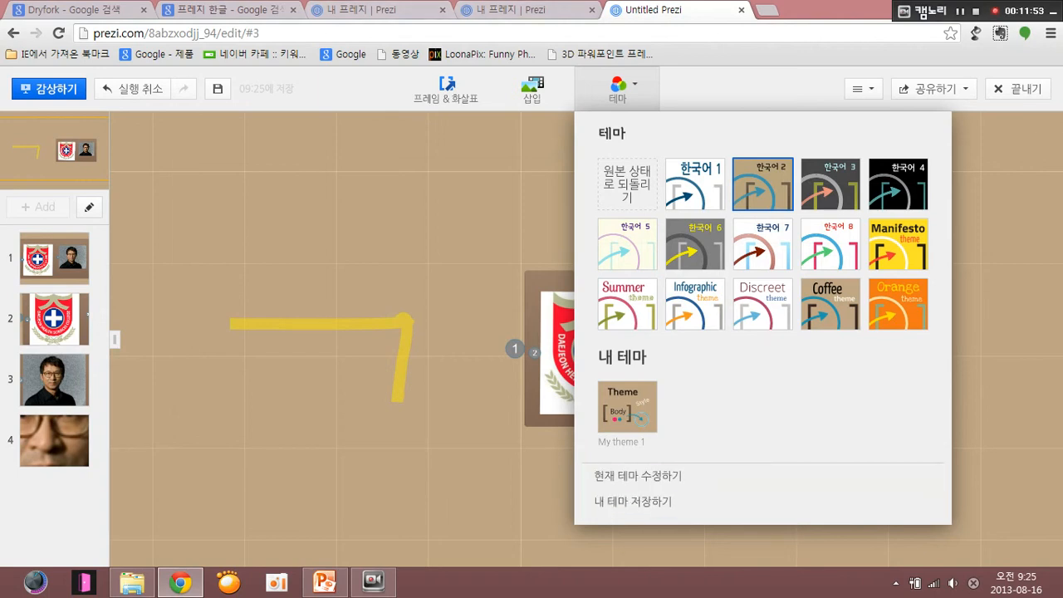
pyautogui.click(633, 500)
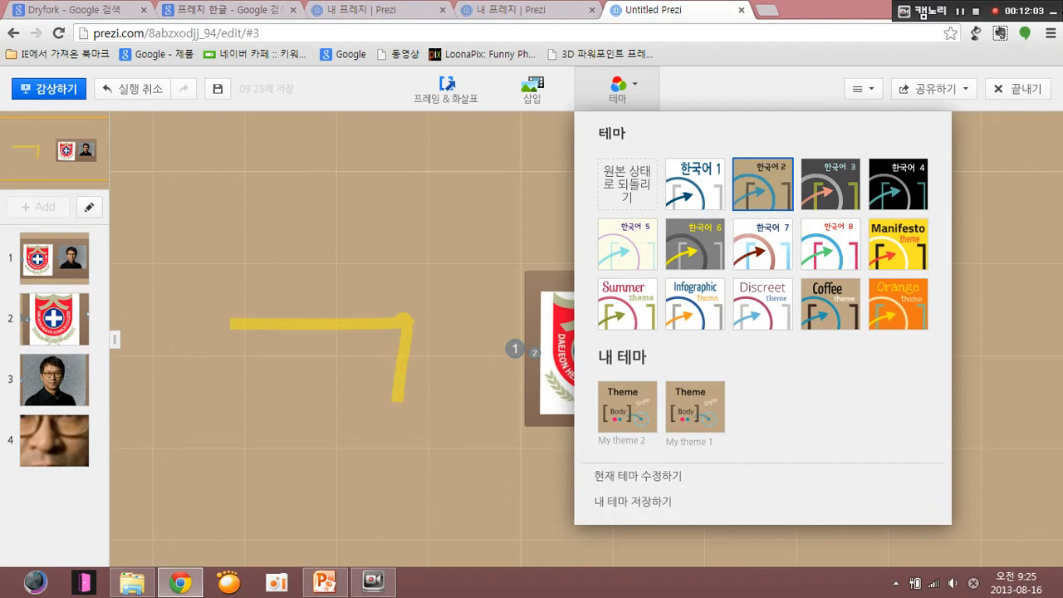
pyautogui.press('Escape')
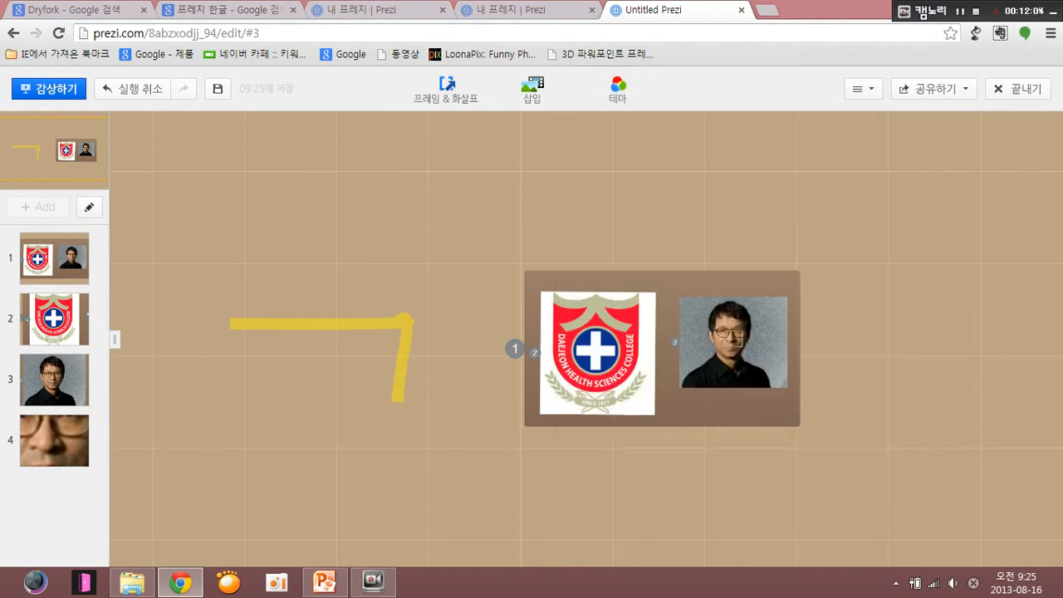
# - Reopen the theme choices through the canvas's change-background command (배경 바꾸기) and save another copy of the current theme
pyautogui.rightClick(485, 173)
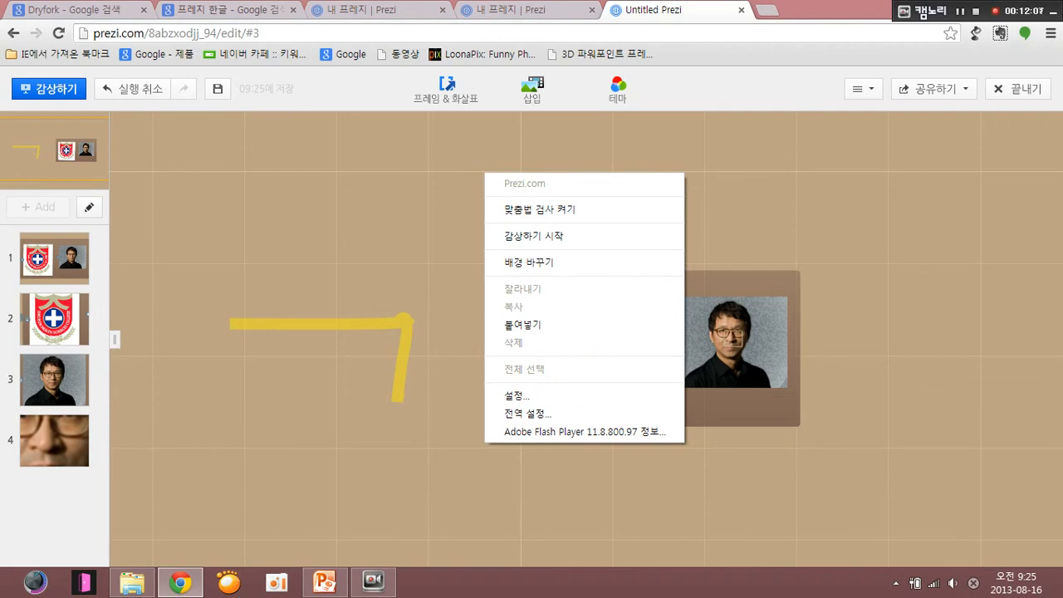
pyautogui.click(529, 262)
pyautogui.click(631, 500)
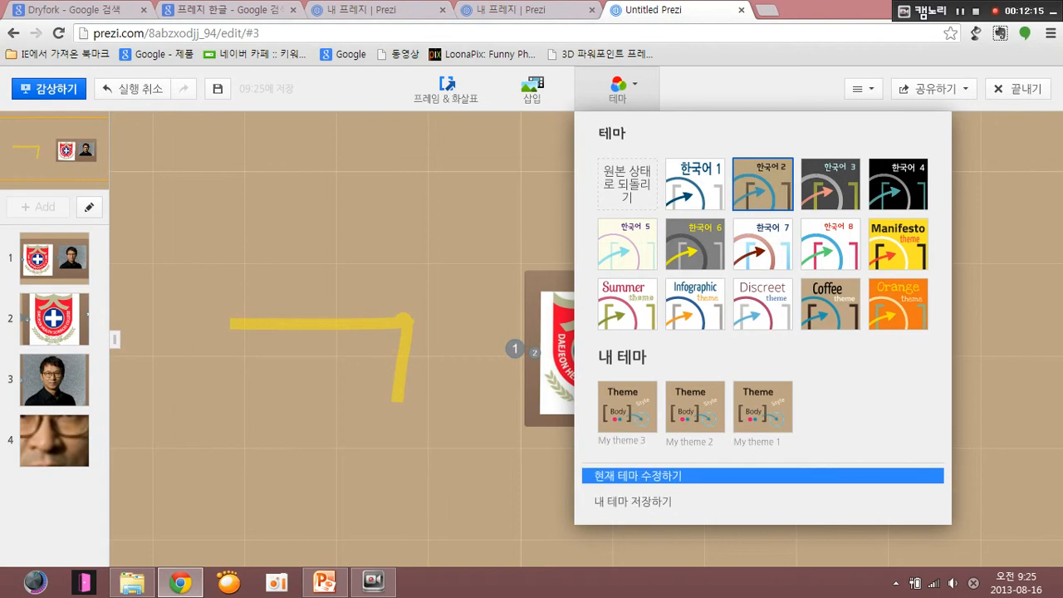
# - Edit the current theme in the Theme Wizard and set its background color to dark navy blue
pyautogui.click(637, 475)
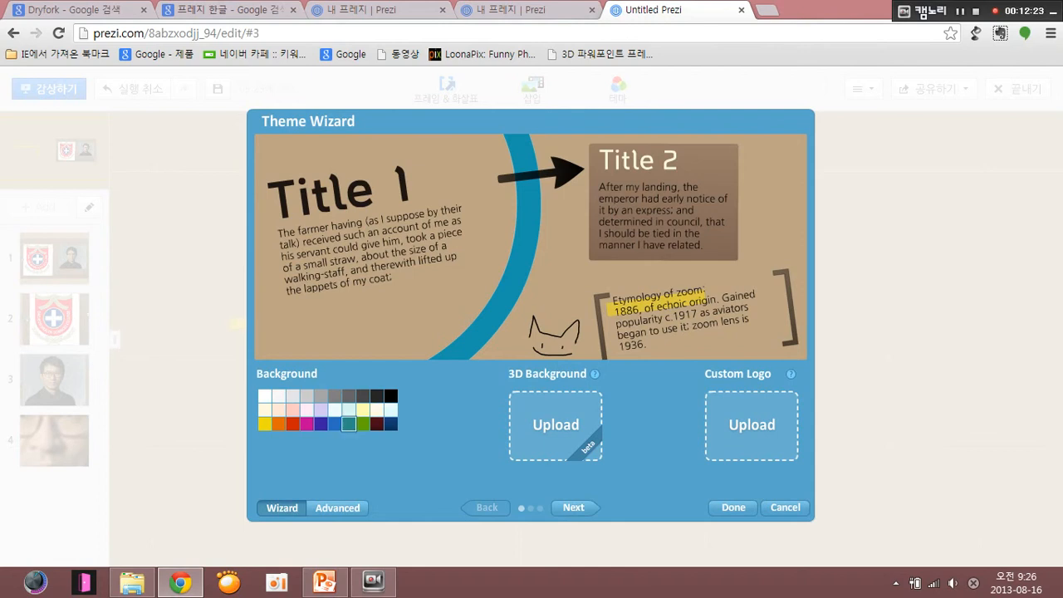
pyautogui.click(334, 424)
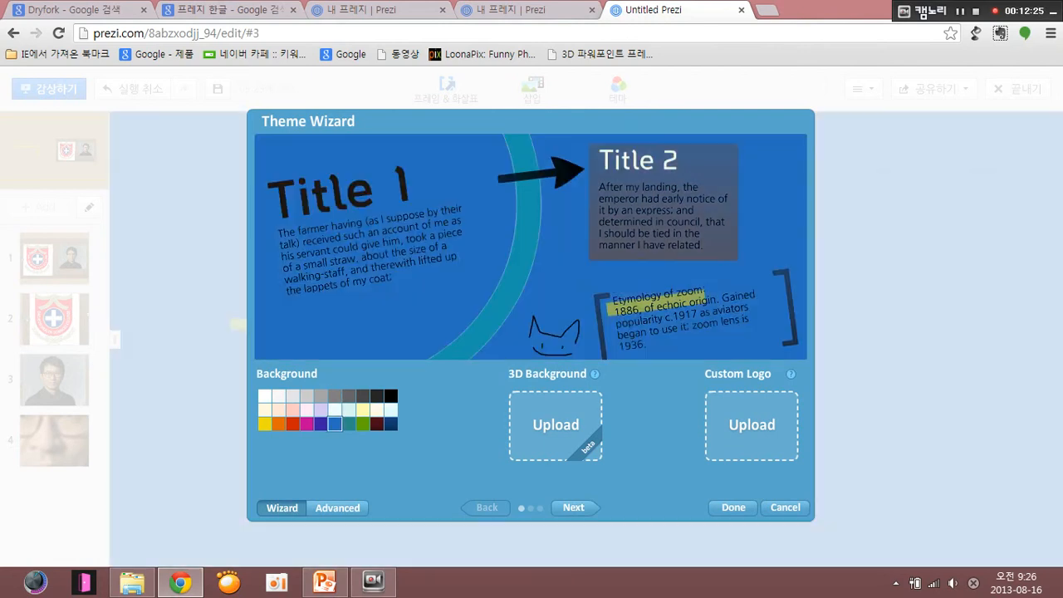
pyautogui.click(348, 423)
pyautogui.click(391, 423)
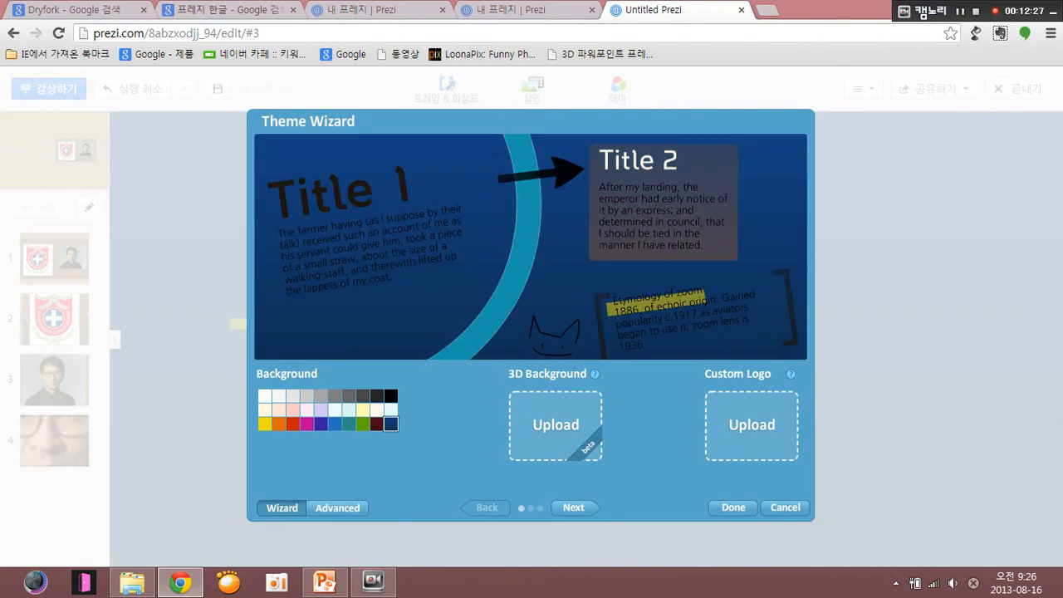
# - Set the theme's font colors to red for Title 1, magenta for Title 2 and yellow for Body, and apply them
pyautogui.click(574, 508)
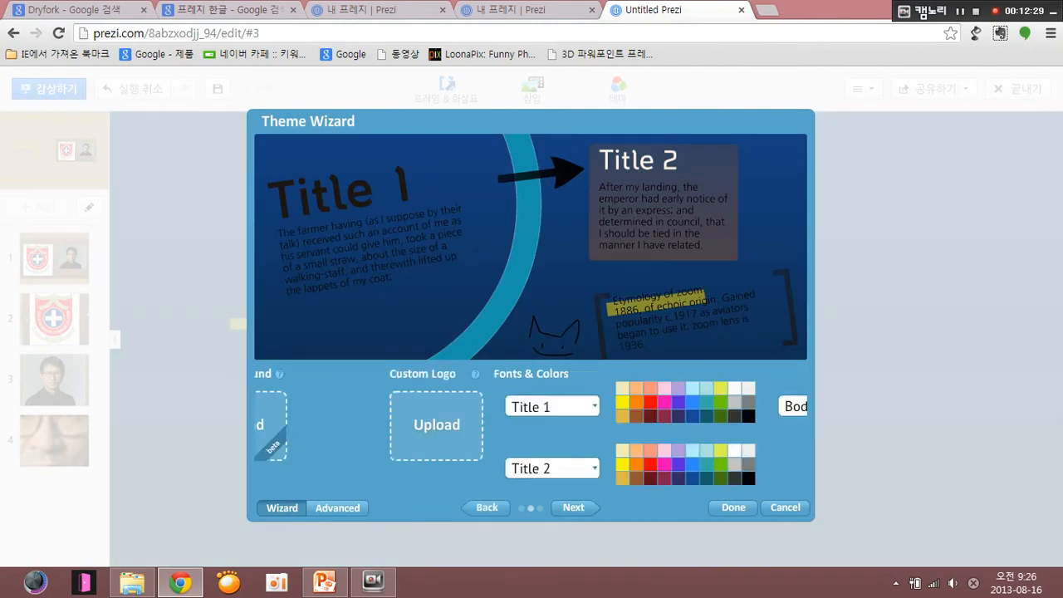
pyautogui.click(316, 406)
pyautogui.click(413, 402)
pyautogui.click(316, 468)
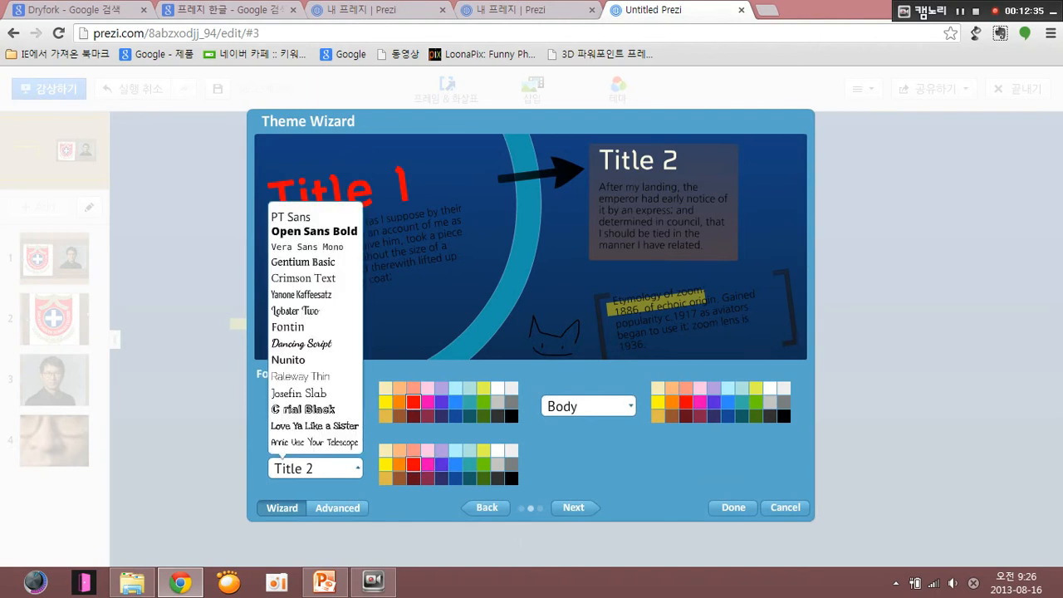
pyautogui.click(427, 463)
pyautogui.click(588, 406)
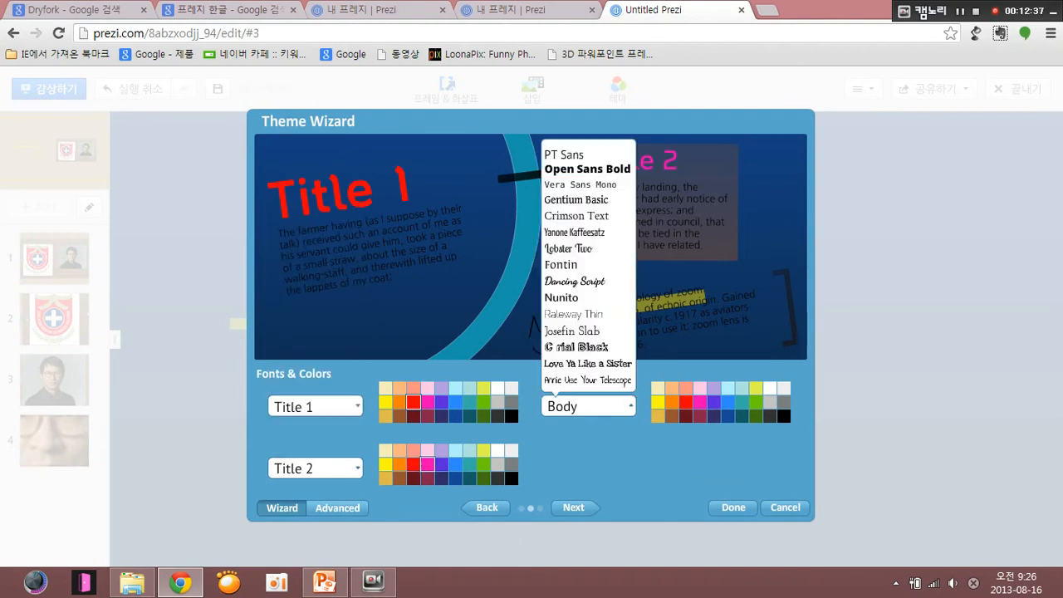
pyautogui.click(656, 402)
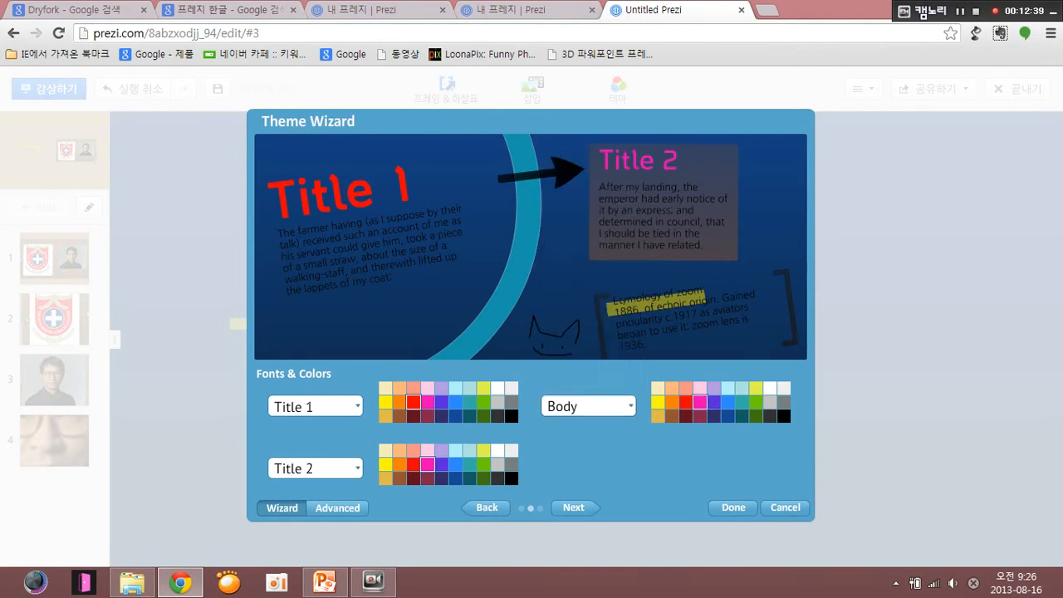
pyautogui.click(658, 402)
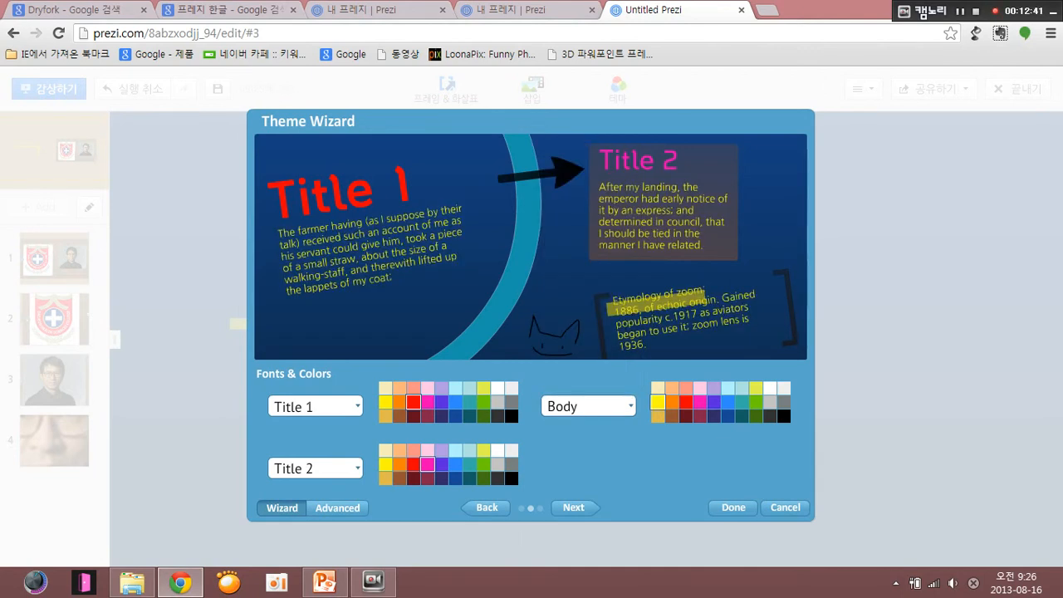
pyautogui.click(733, 507)
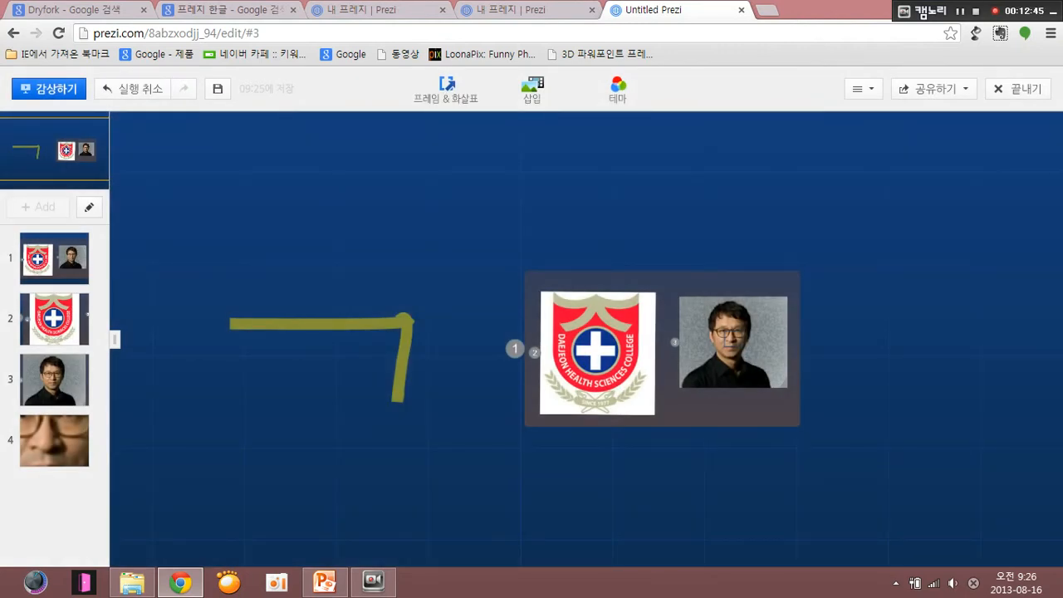
# - Edit the current theme again in the Theme Wizard and apply a medium gray background color
pyautogui.rightClick(637, 223)
pyautogui.click(519, 199)
pyautogui.click(554, 209)
pyautogui.moveTo(554, 209); pyautogui.dragTo(728, 270)
pyautogui.rightClick(619, 138)
pyautogui.moveTo(532, 233); pyautogui.dragTo(685, 143)
pyautogui.click(632, 85)
pyautogui.click(638, 476)
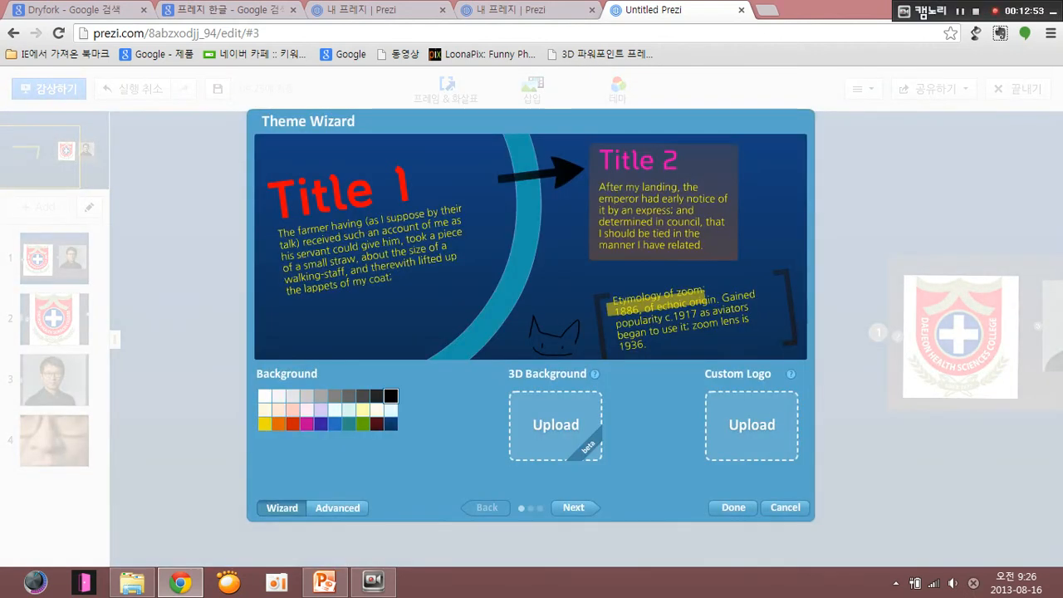
pyautogui.click(322, 395)
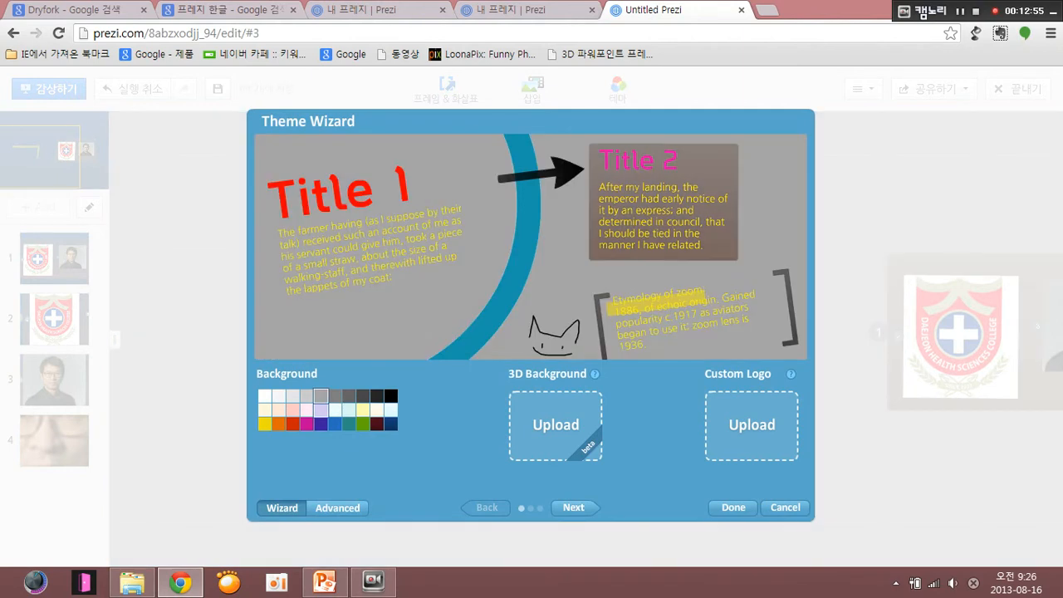
pyautogui.click(733, 507)
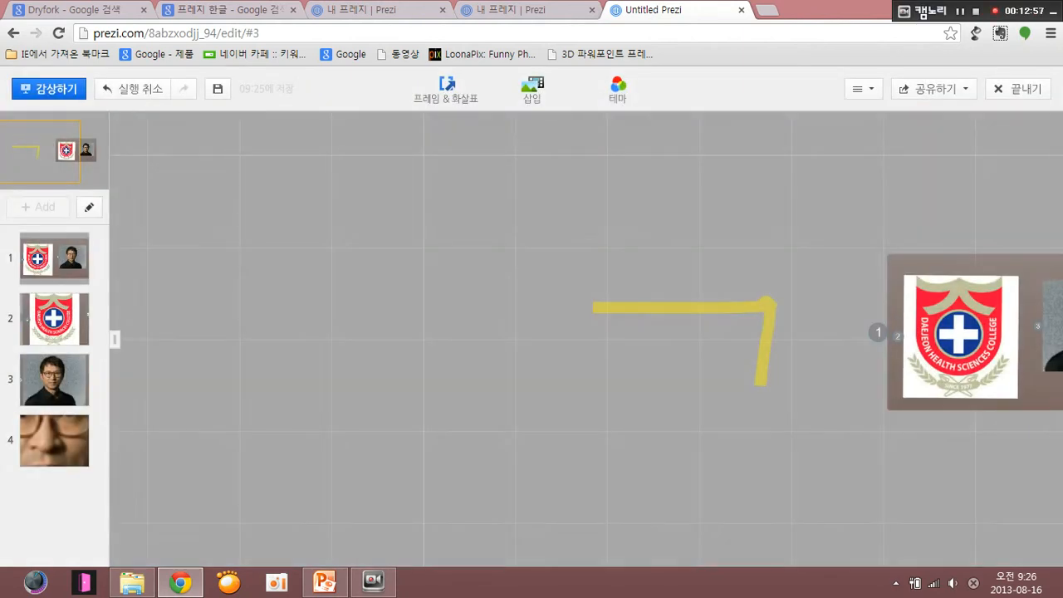
pyautogui.moveTo(762, 450); pyautogui.dragTo(434, 428)
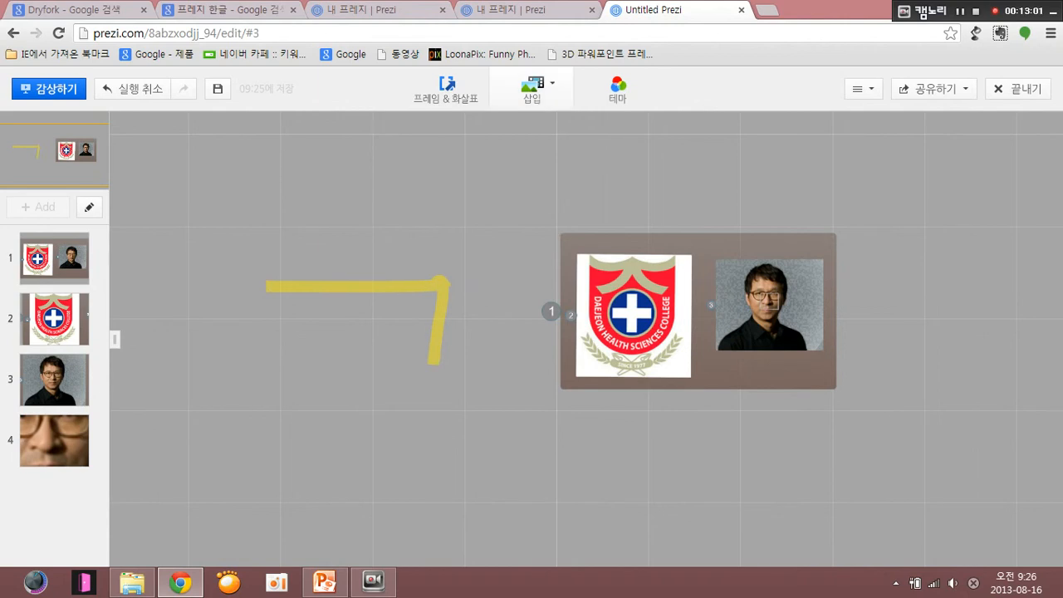
pyautogui.click(621, 88)
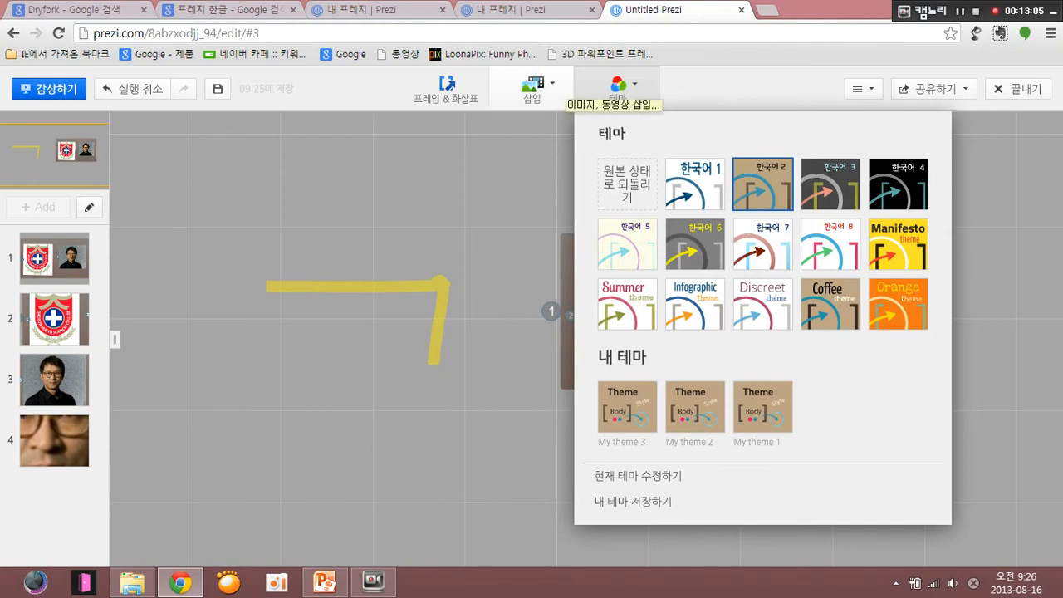
pyautogui.click(446, 88)
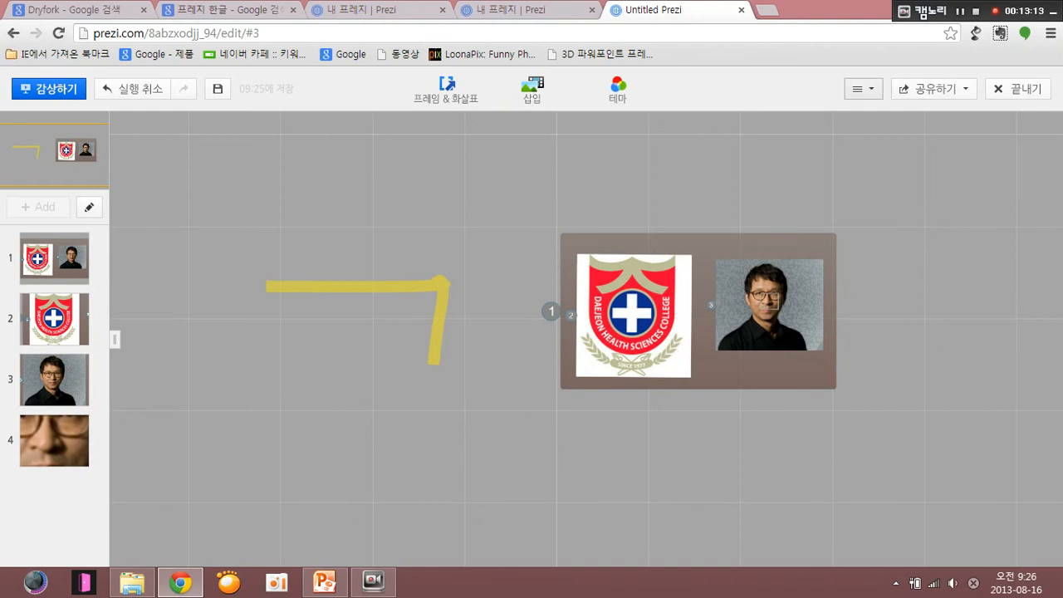
# - Try the 16:9 screen ratio (화면비율) for the prezi and set it to 4:3
pyautogui.click(862, 88)
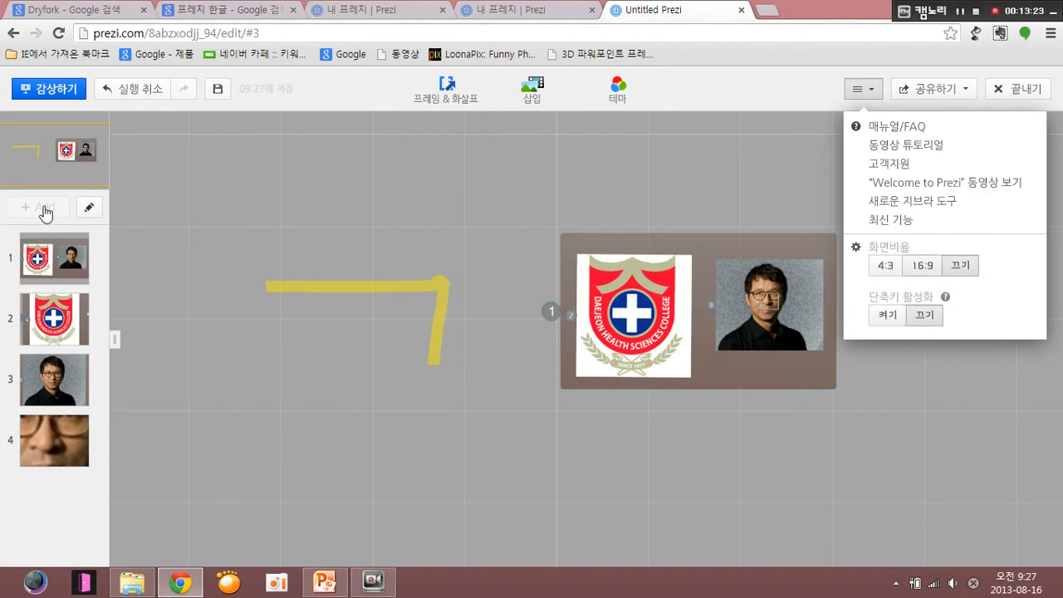
pyautogui.click(922, 265)
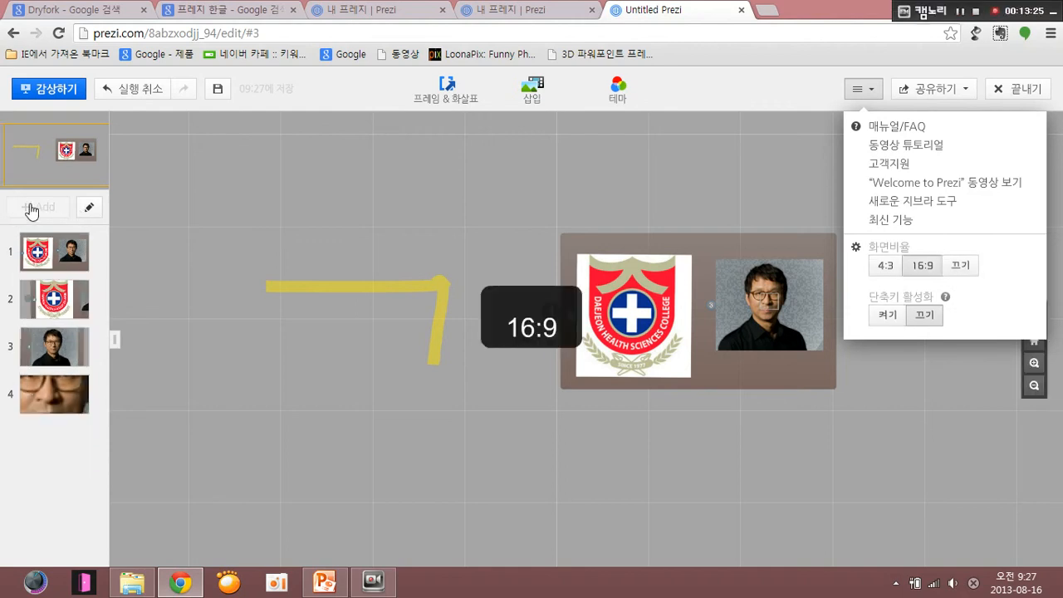
pyautogui.click(885, 265)
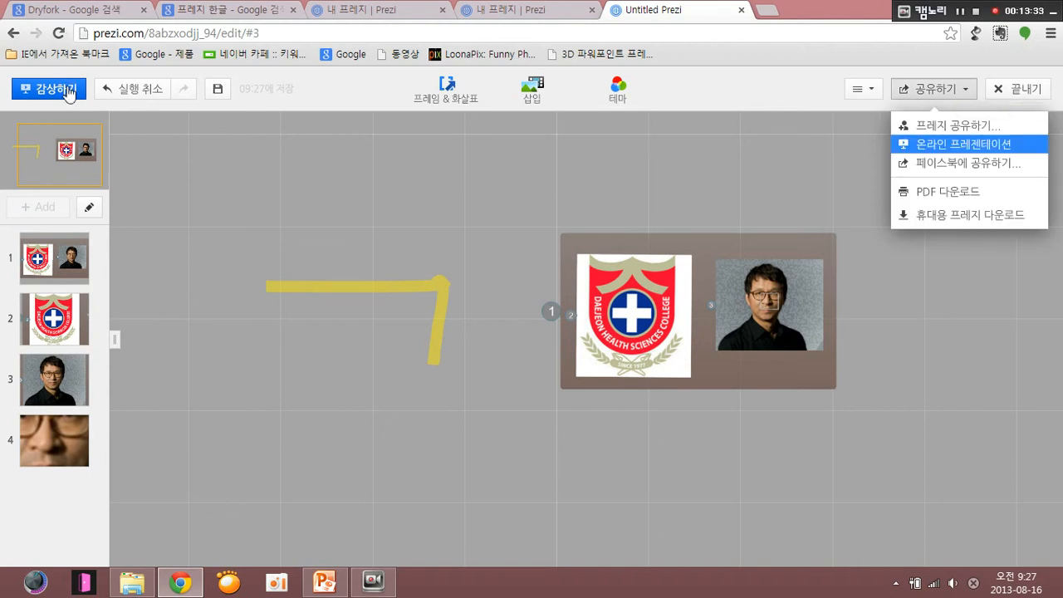
# - Go through the sharing options and download the prezi as a portable prezi (휴대용 프레지 다운로드)
pyautogui.press('Up')
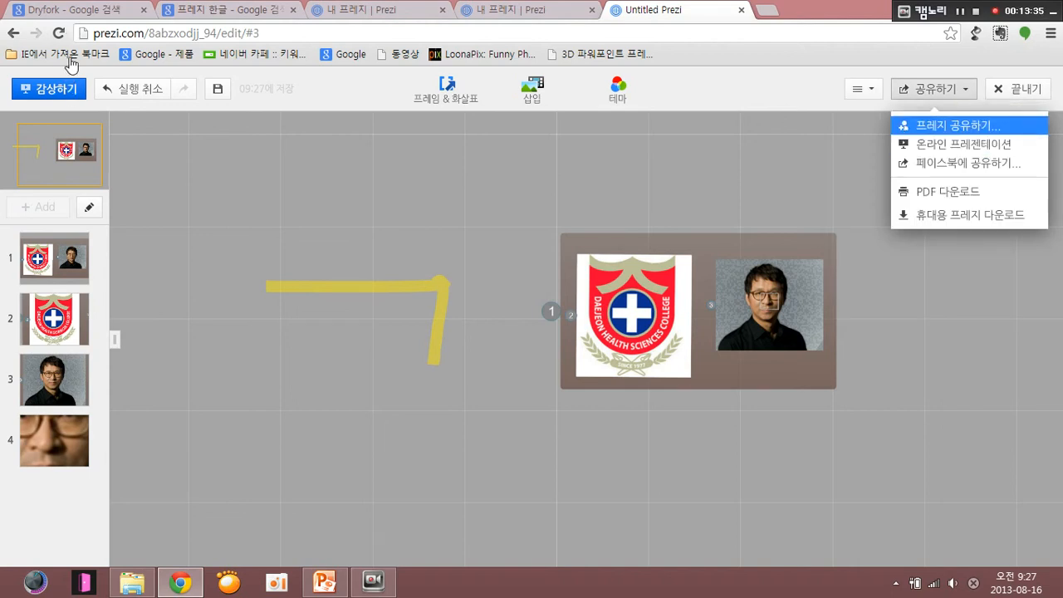
pyautogui.press('Down')
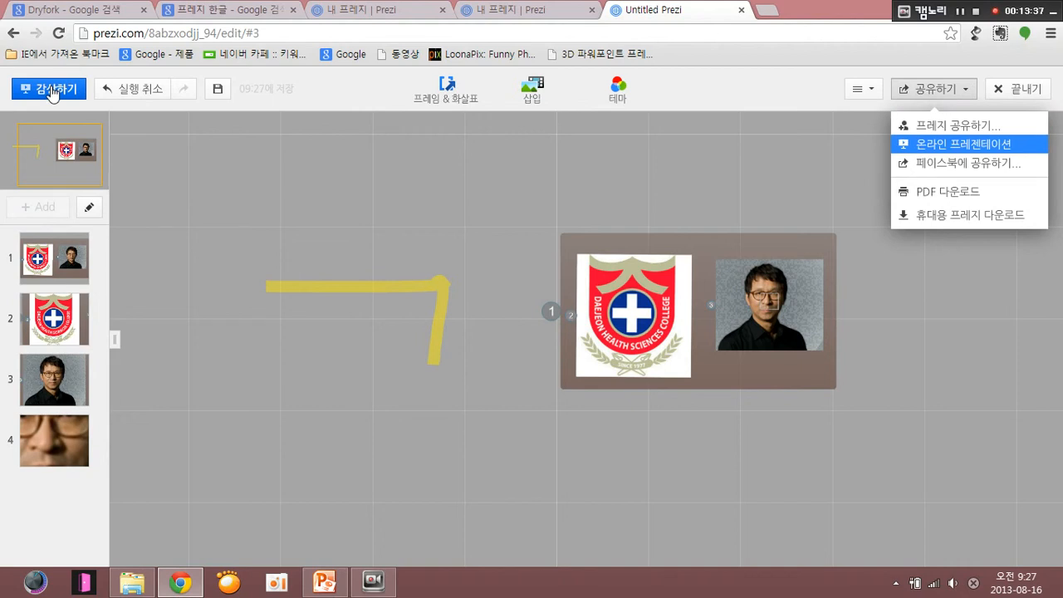
pyautogui.press('Down')
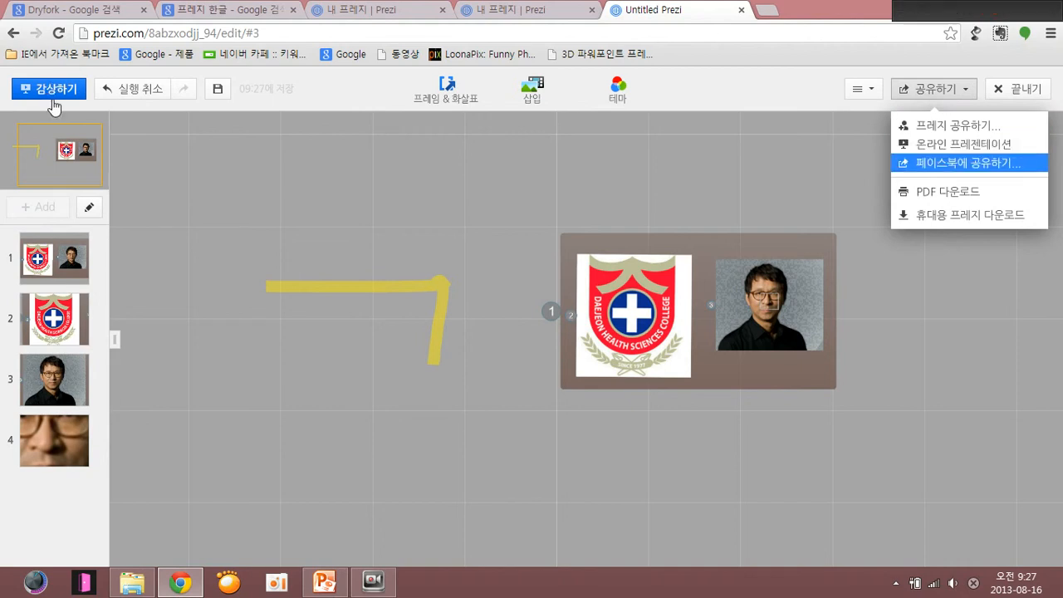
pyautogui.press('Down')
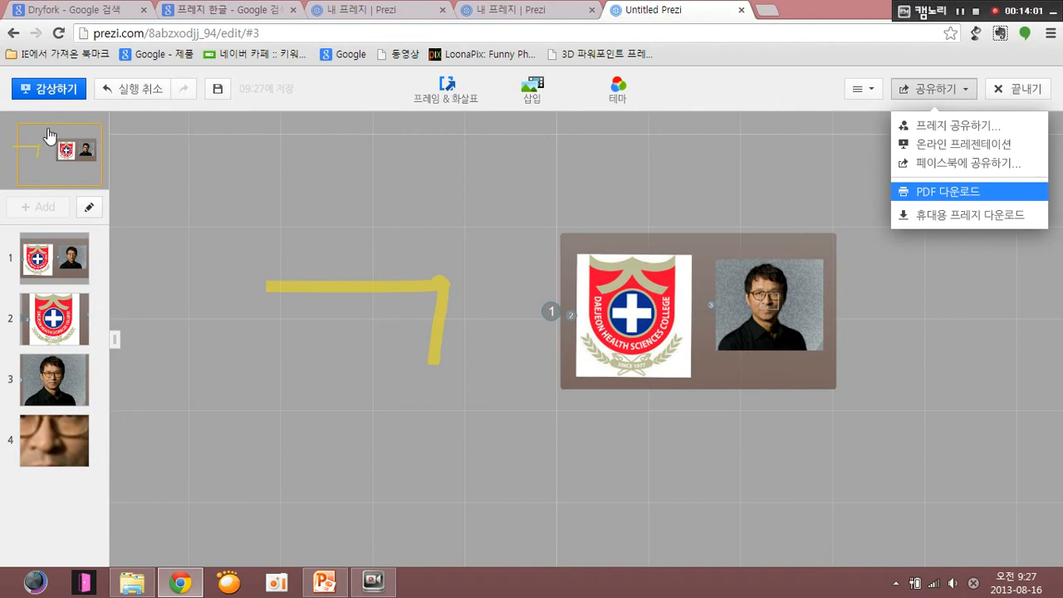
pyautogui.press('Down')
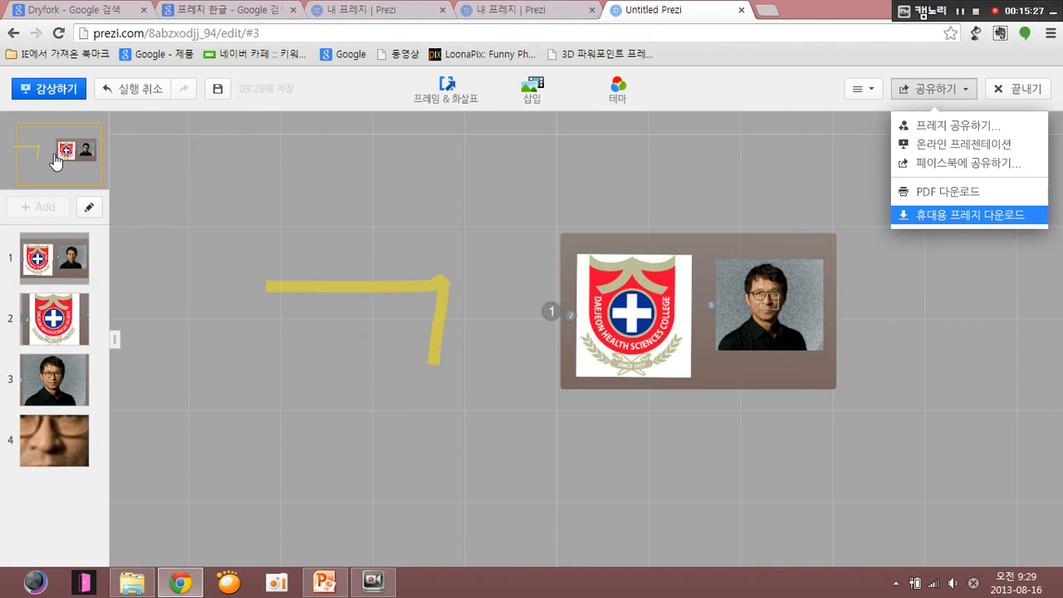
pyautogui.press('Up')
pyautogui.press('Up')
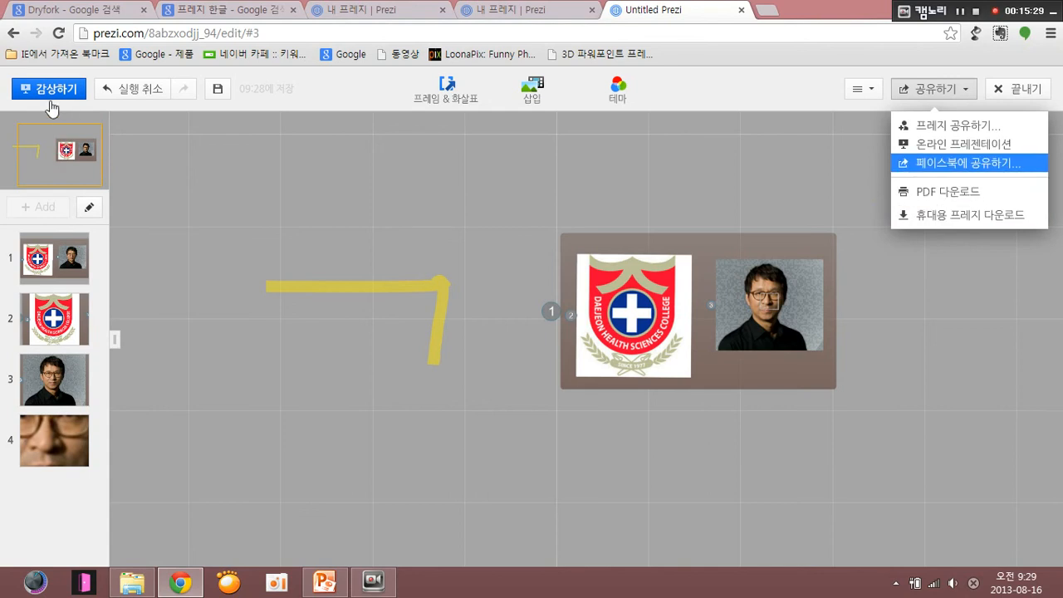
pyautogui.press('Up')
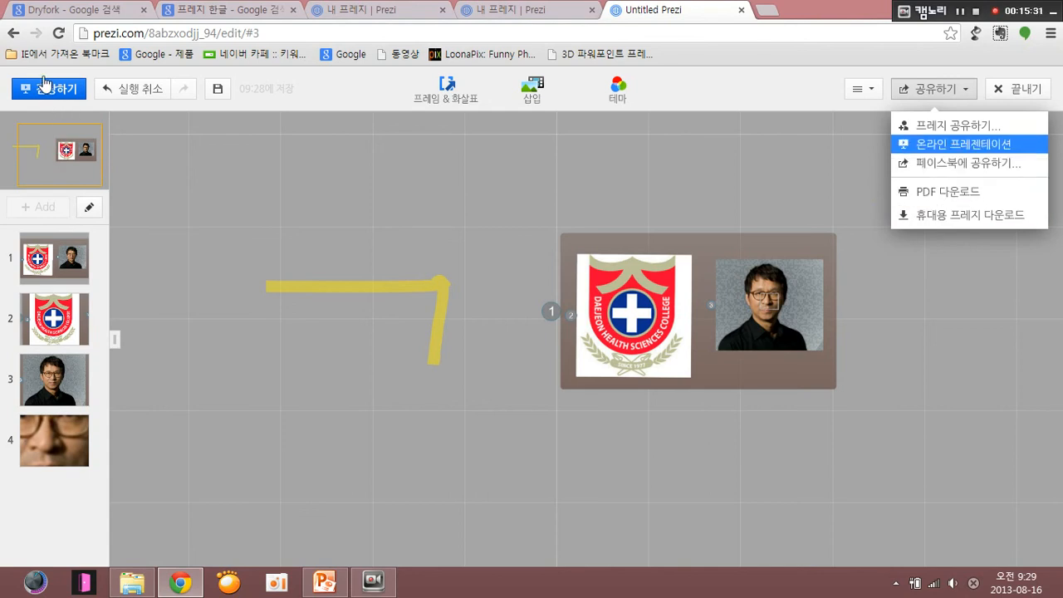
pyautogui.press('Up')
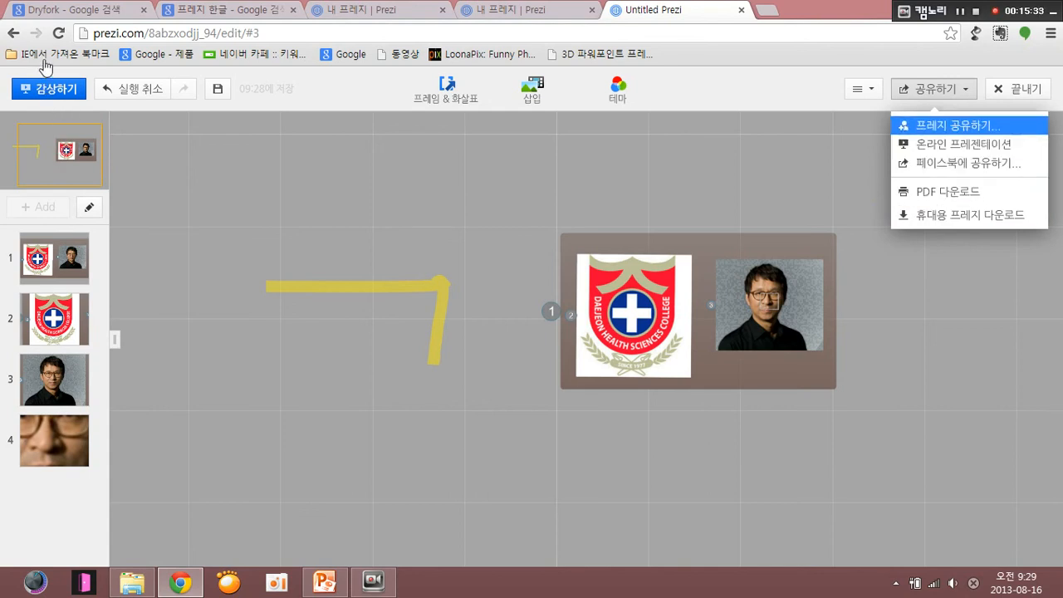
pyautogui.press('Up')
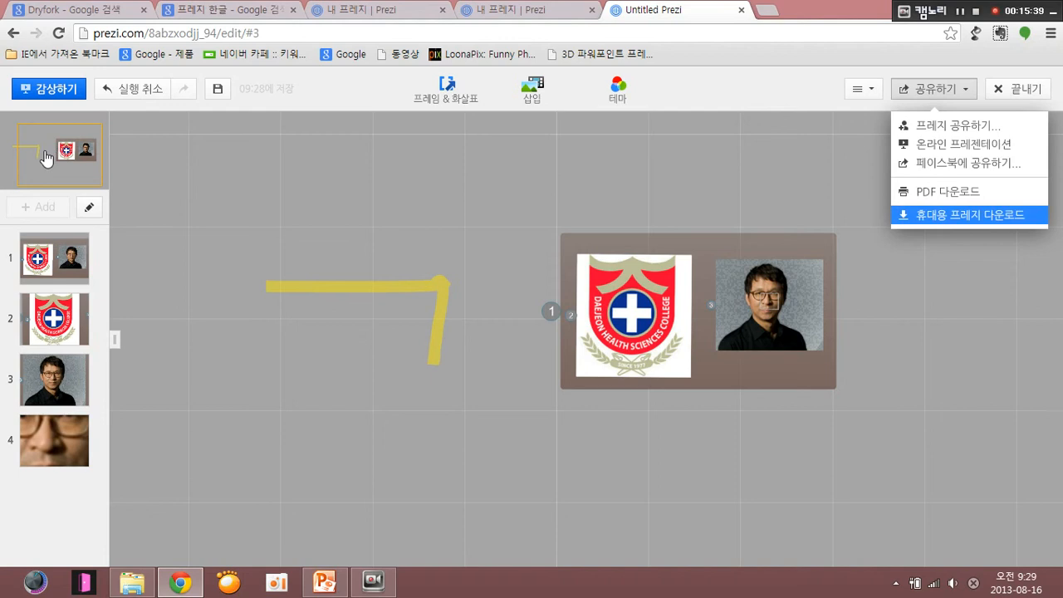
pyautogui.press('Return')
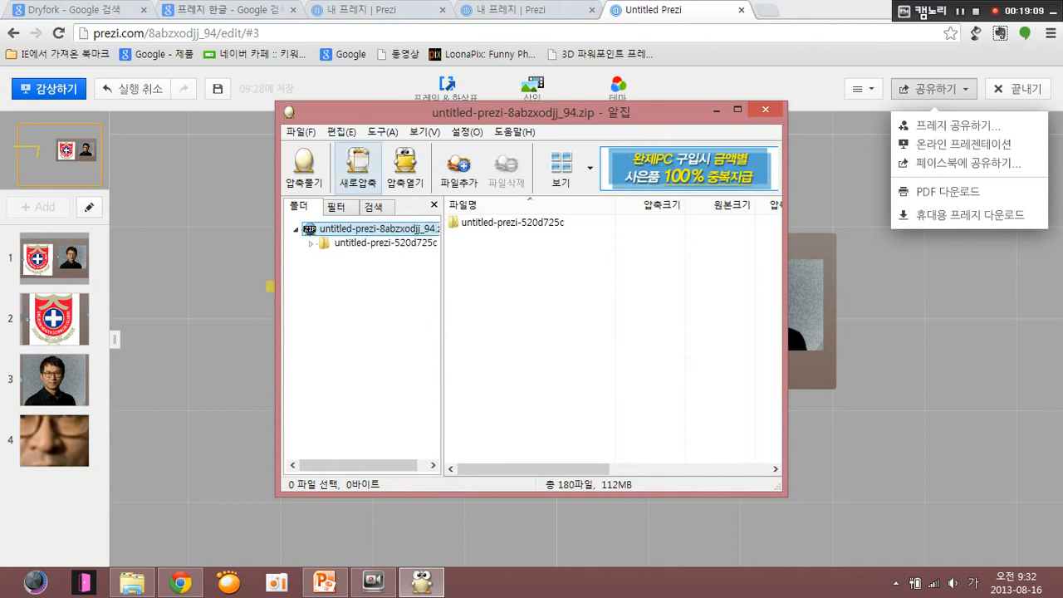
# - Extract all files of the downloaded prezi archive to the desktop (바탕 화면)
pyautogui.click(304, 166)
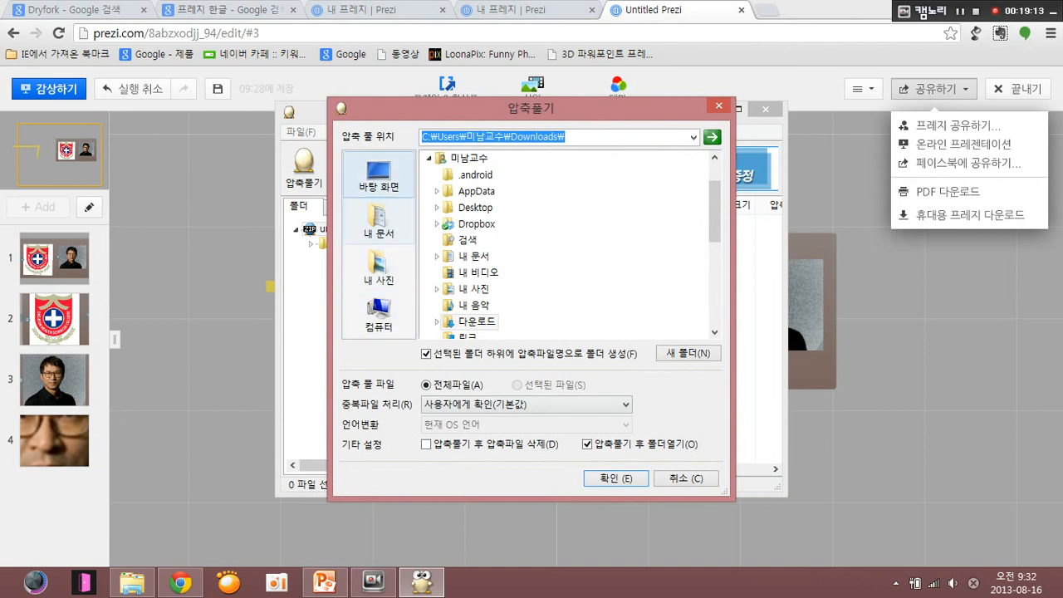
pyautogui.click(379, 176)
pyautogui.click(616, 478)
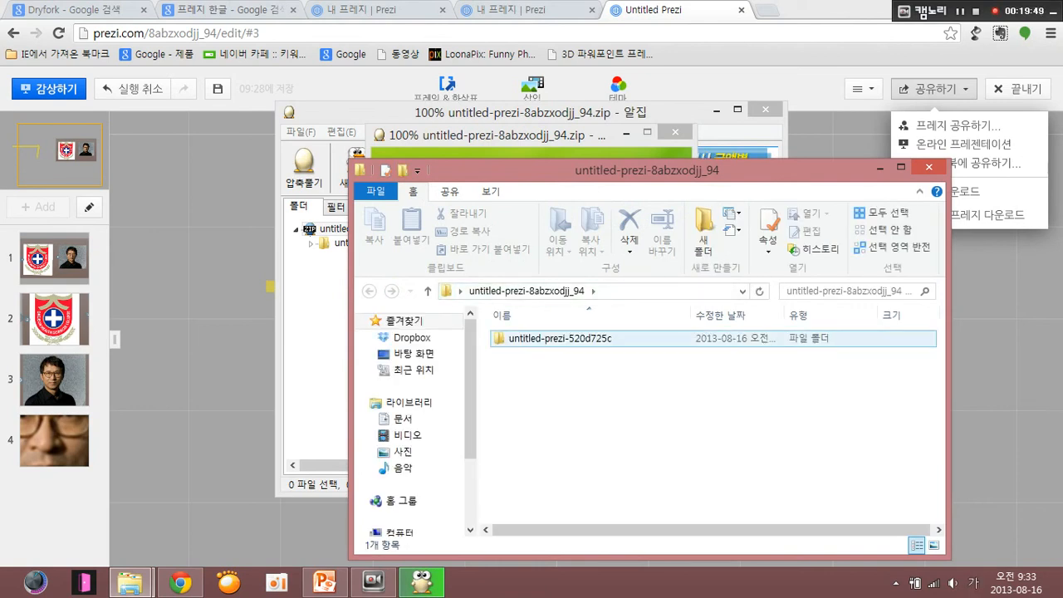
# - Launch the Prezi application from the extracted untitled-prezi-520d725c folder and dismiss its error dialog
pyautogui.doubleClick(560, 338)
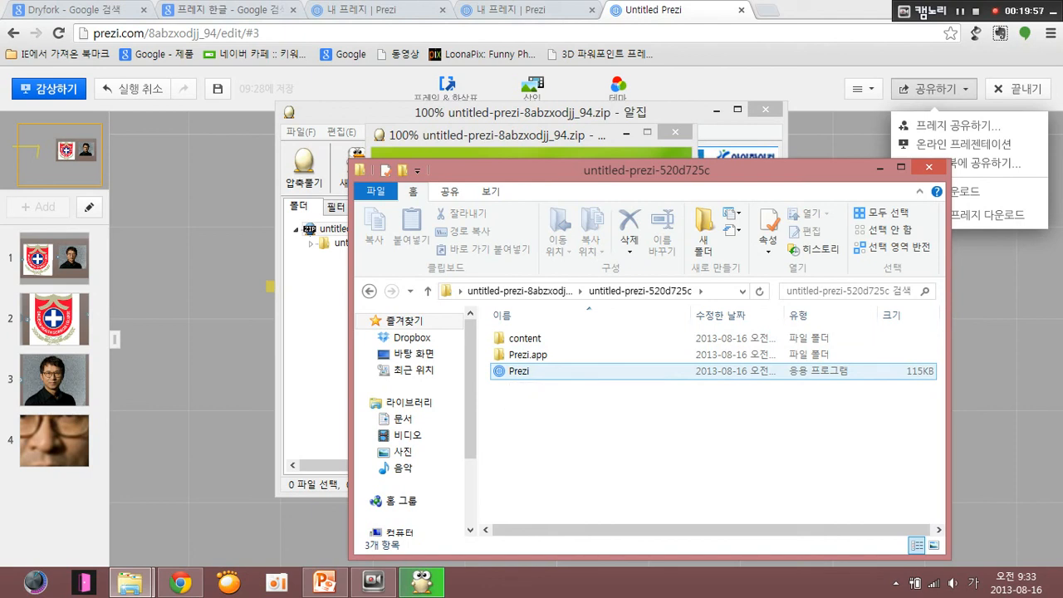
pyautogui.click(513, 371)
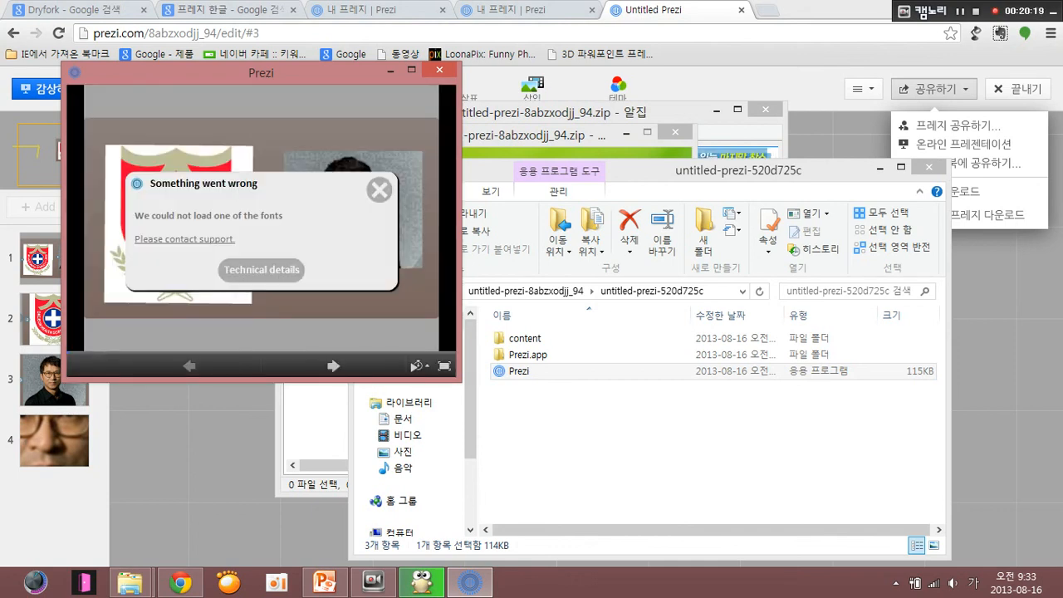
pyautogui.click(379, 190)
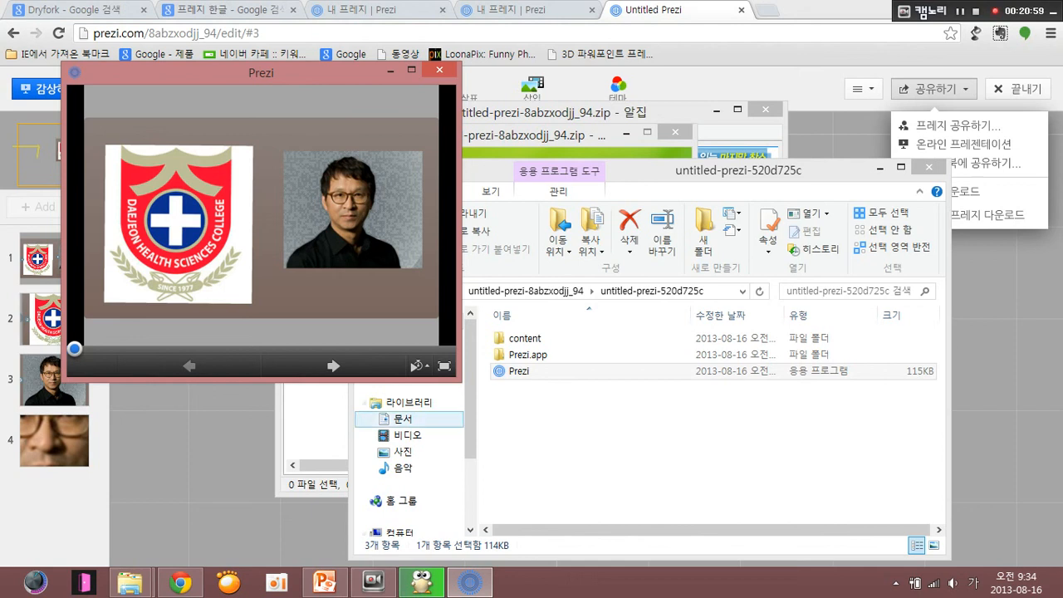
# - Step through the portable prezi's path from the frame overview to the face close-up, and close the player
pyautogui.click(334, 366)
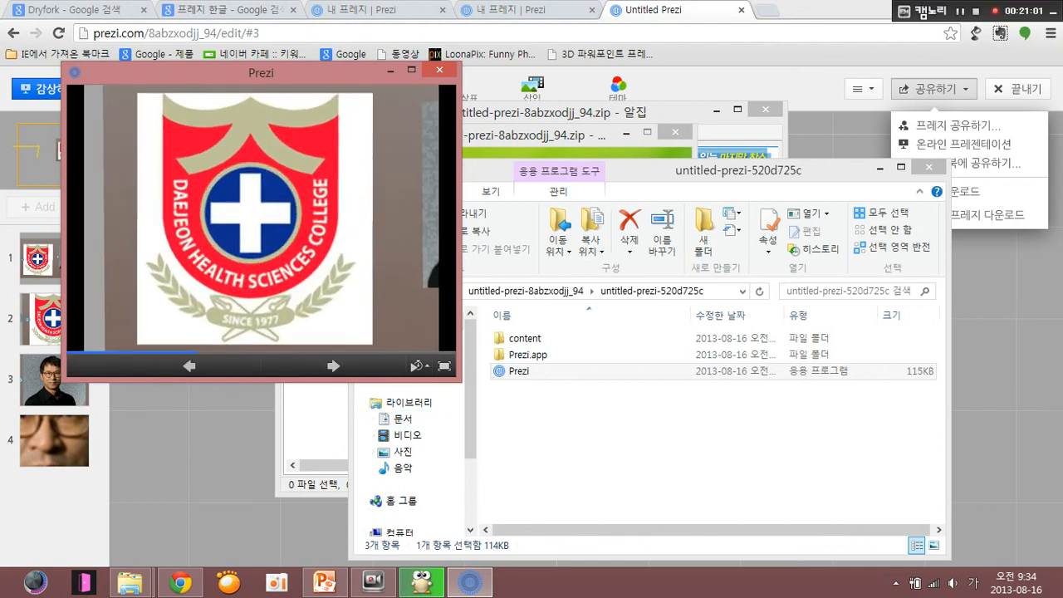
pyautogui.click(333, 366)
pyautogui.click(334, 366)
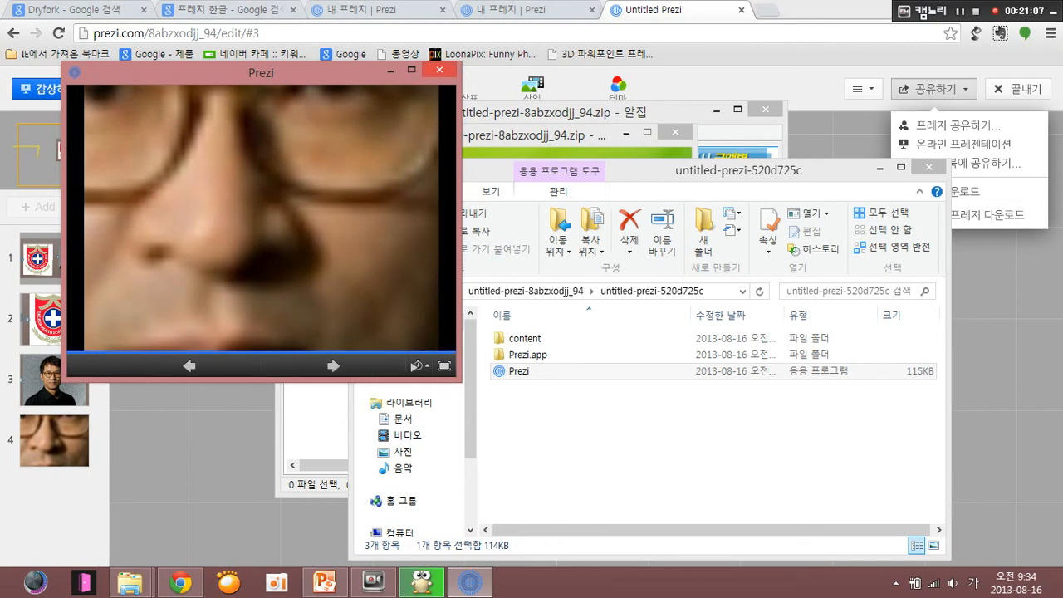
pyautogui.click(439, 71)
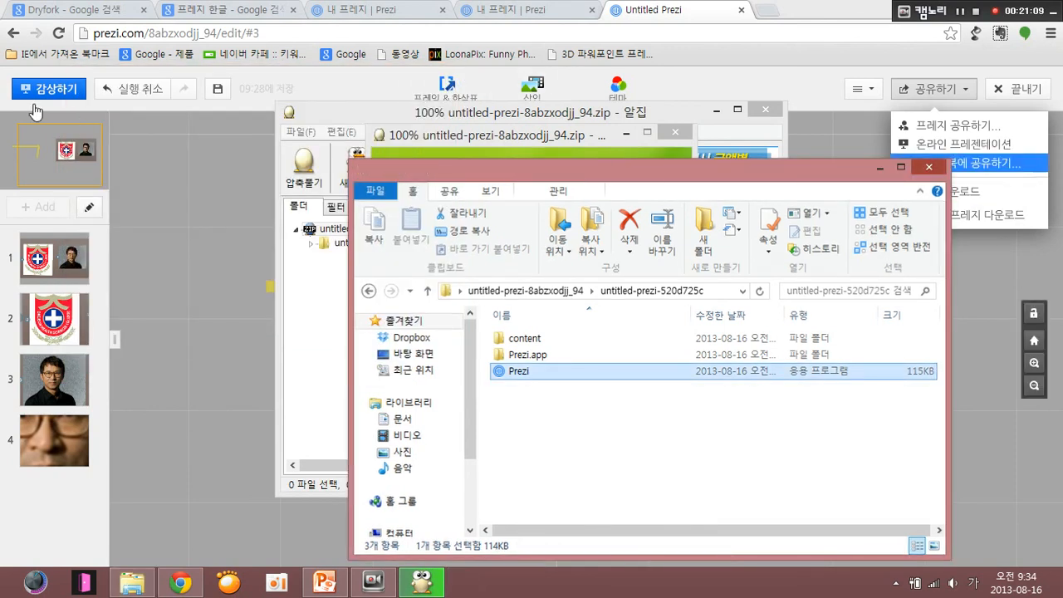
# - Close the extracted folder and extraction windows, minimize the archive program, and close the Untitled Prezi browser tab
pyautogui.click(928, 167)
pyautogui.click(649, 451)
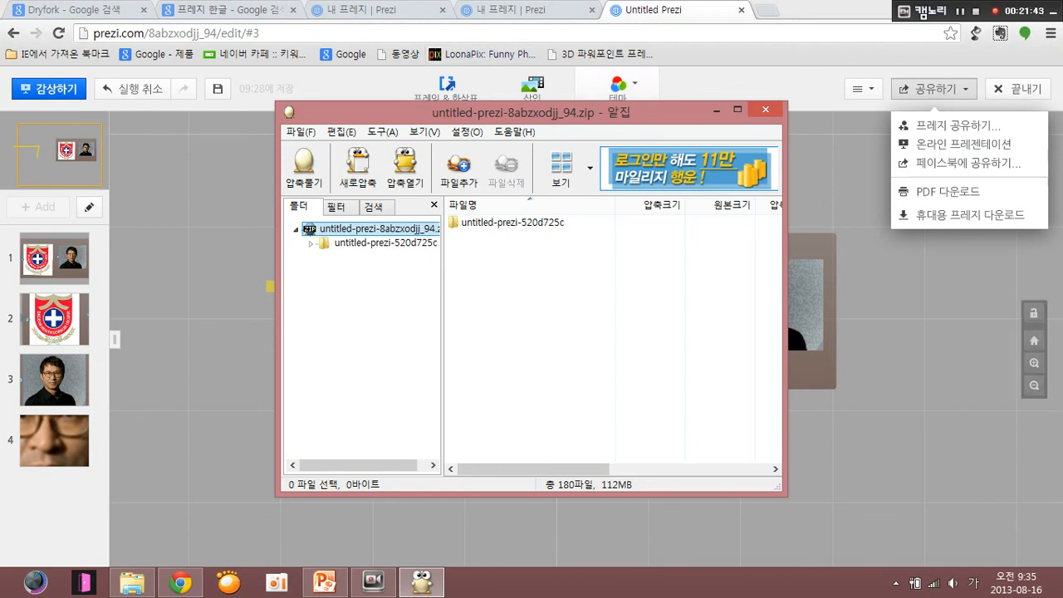
pyautogui.click(717, 110)
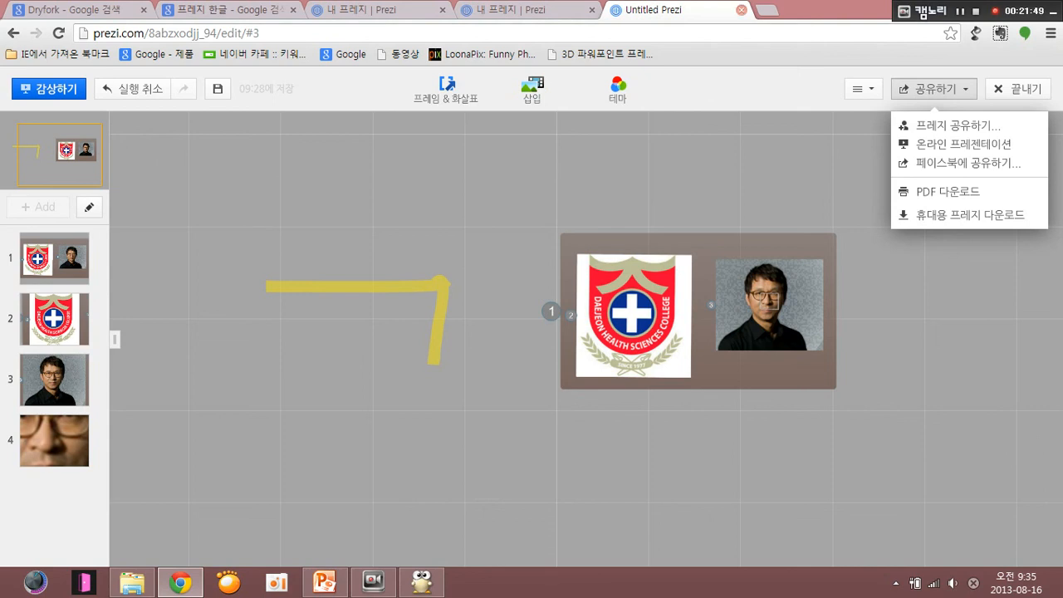
pyautogui.click(741, 10)
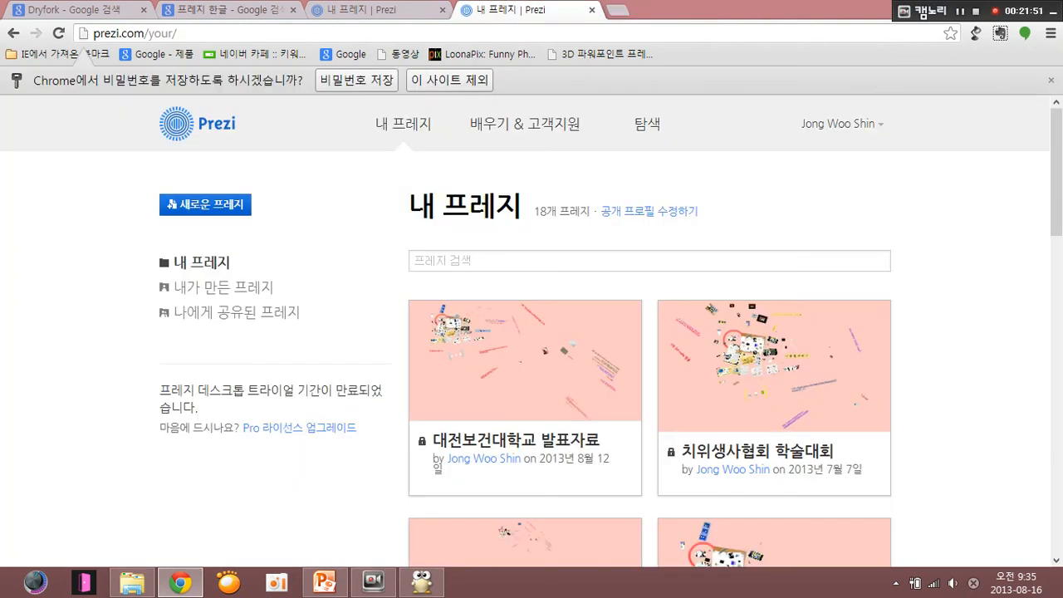